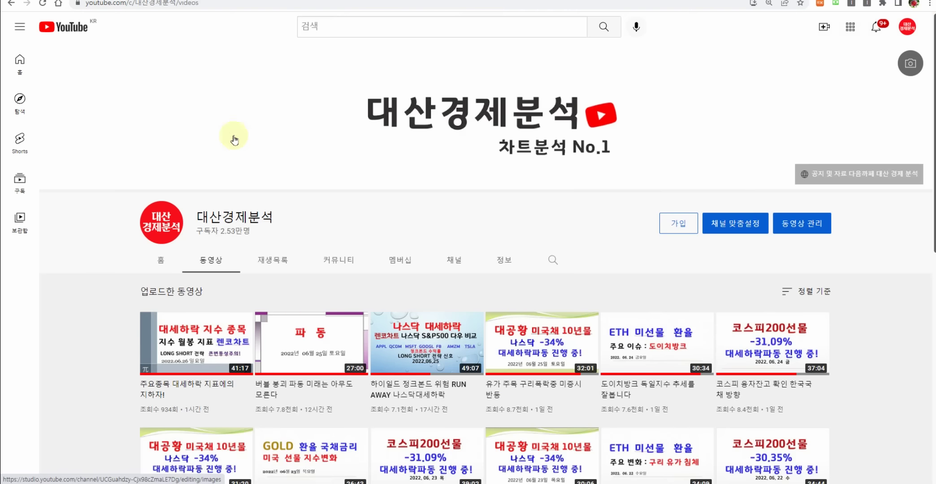
Look through the uploaded videos of the 대산경제분석 channel
scroll(457, 275, "down", 4)
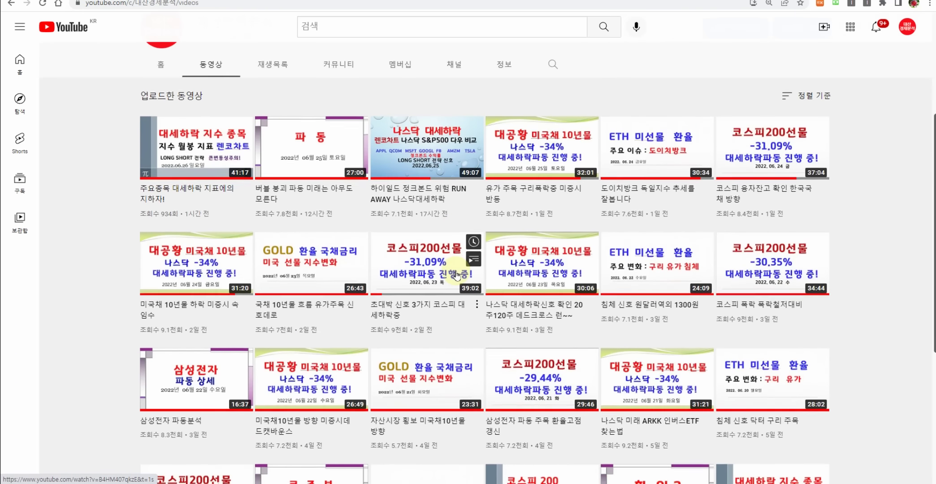
scroll(456, 275, "down", 4)
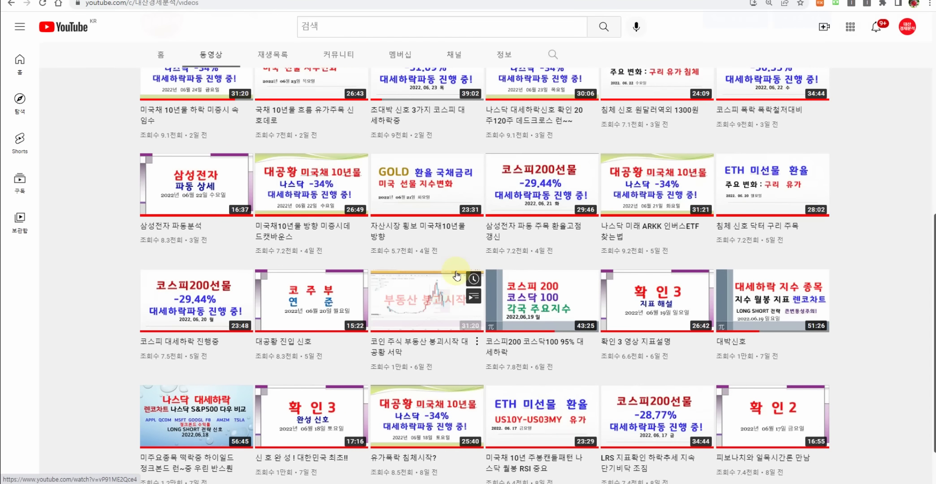
scroll(456, 276, "up", 2)
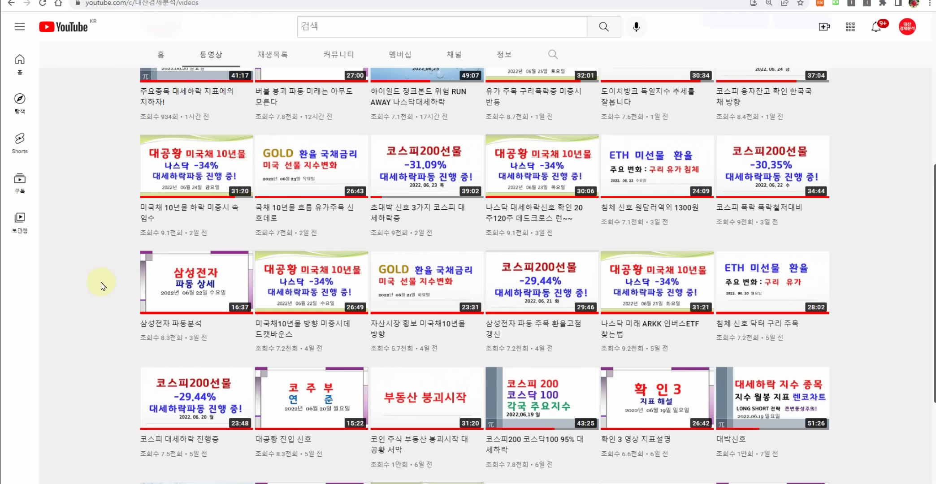
scroll(102, 286, "up", 4)
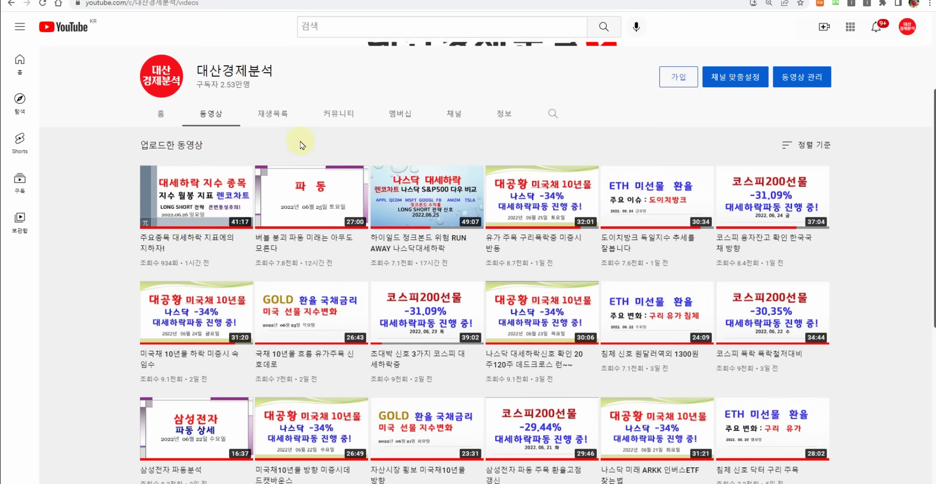
Open the channel's playlists and look through all the created playlists
left_click(279, 116)
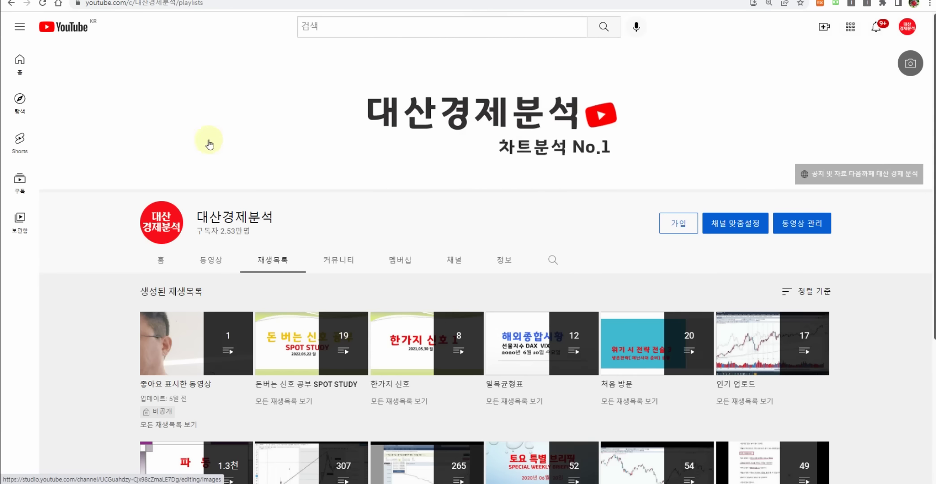
scroll(110, 219, "down", 3)
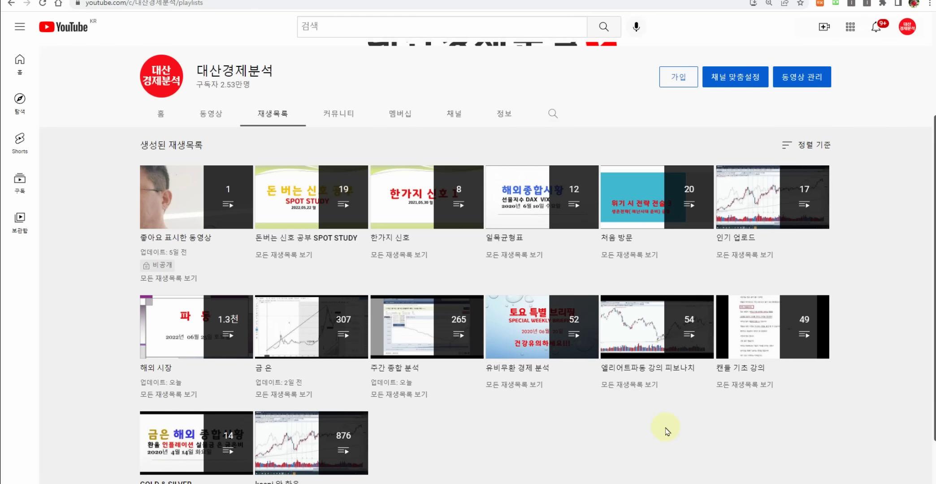
scroll(742, 428, "down", 1)
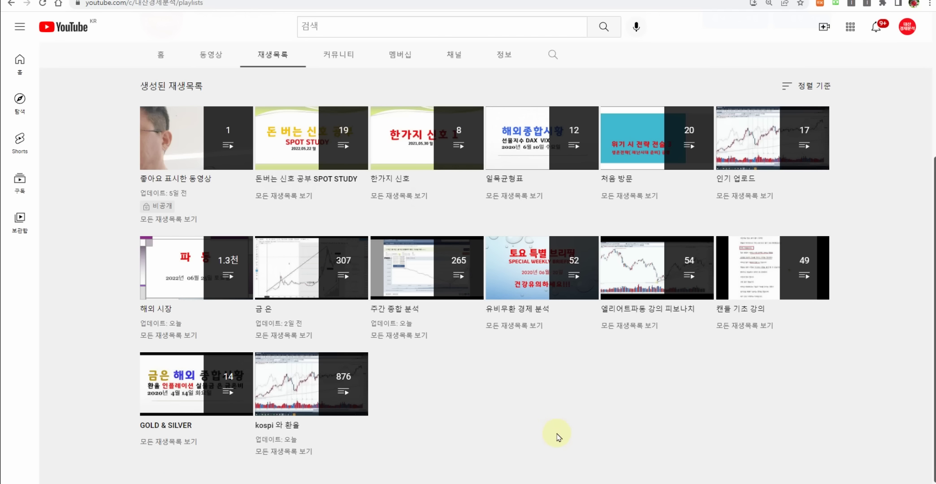
scroll(558, 437, "up", 5)
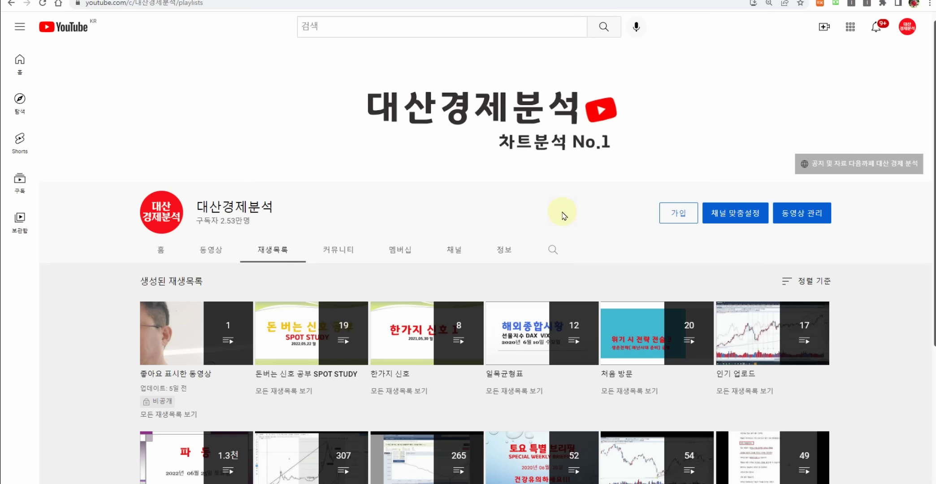
Return to the channel's uploaded videos and review the list from the newest uploads down to the mid-June 2022 ones
left_click(204, 251)
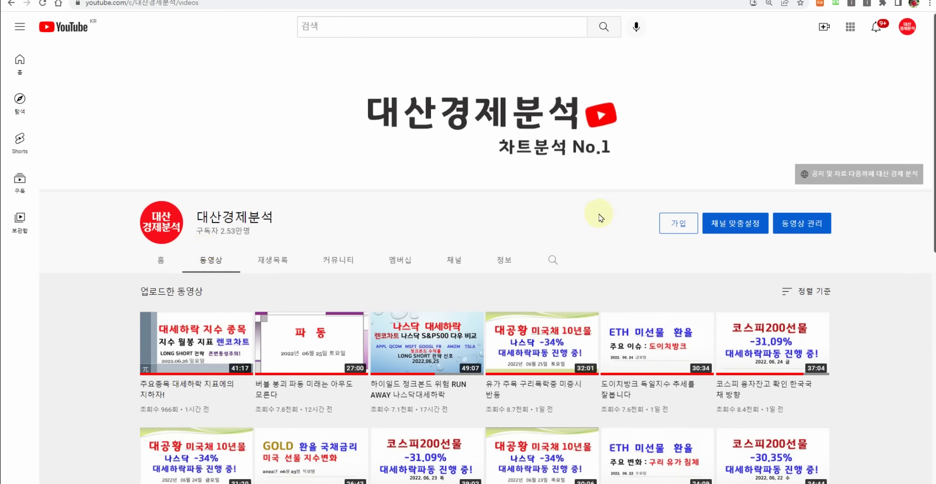
scroll(600, 222, "down", 2)
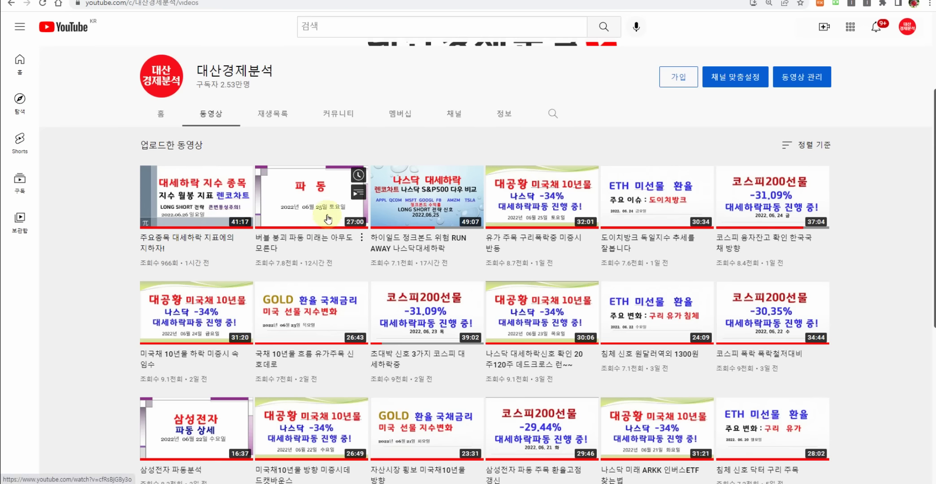
scroll(328, 219, "down", 2)
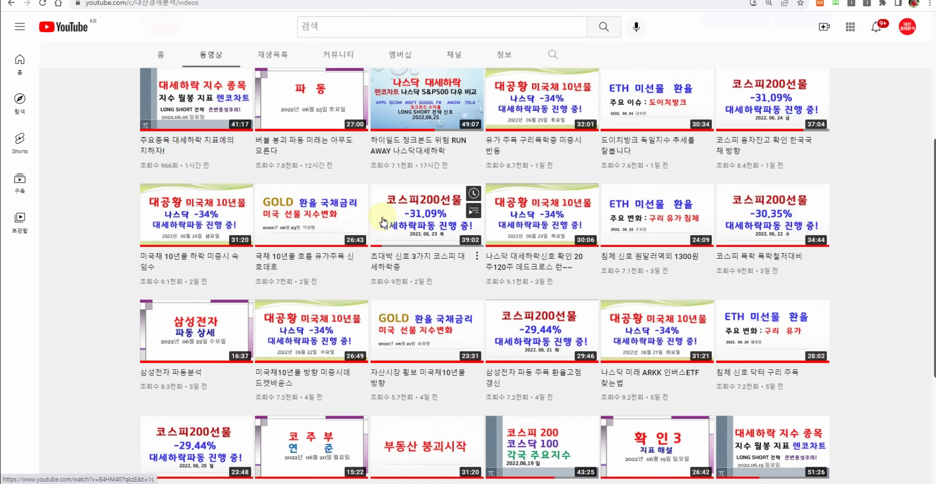
scroll(383, 218, "down", 2)
scroll(383, 219, "down", 2)
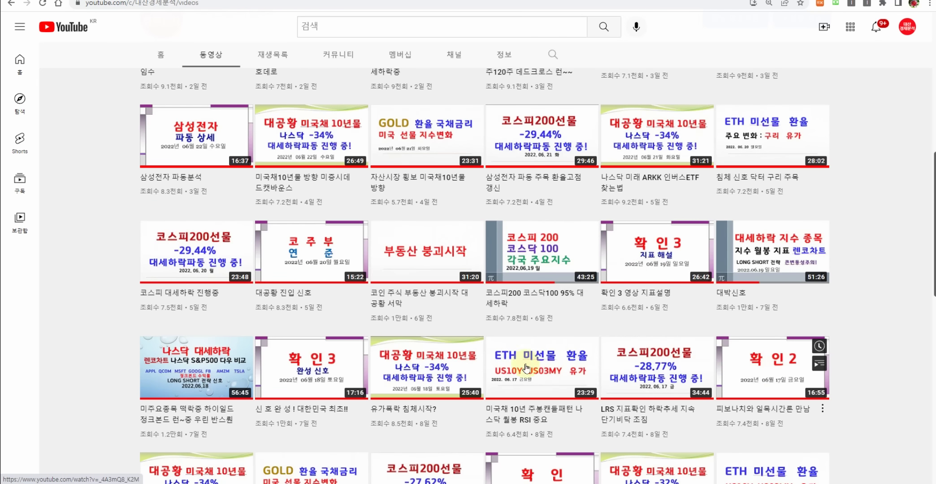
scroll(343, 357, "down", 2)
scroll(505, 352, "down", 3)
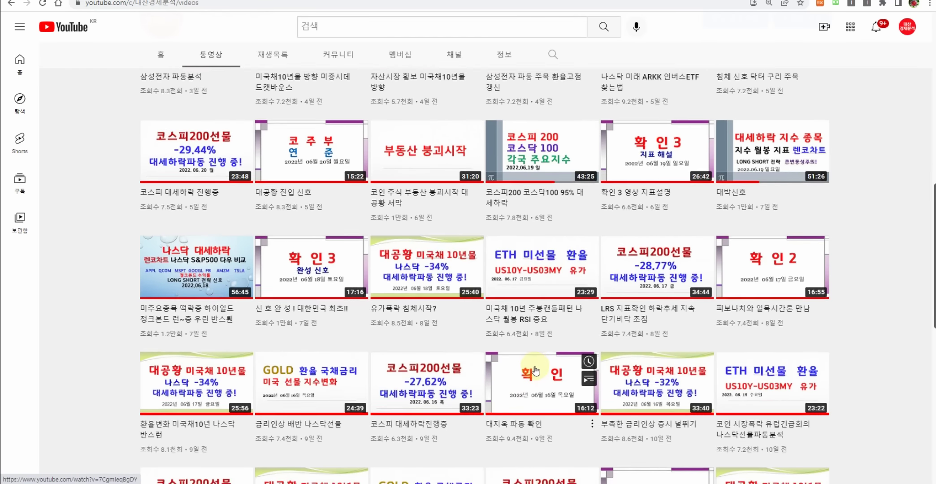
scroll(647, 376, "down", 3)
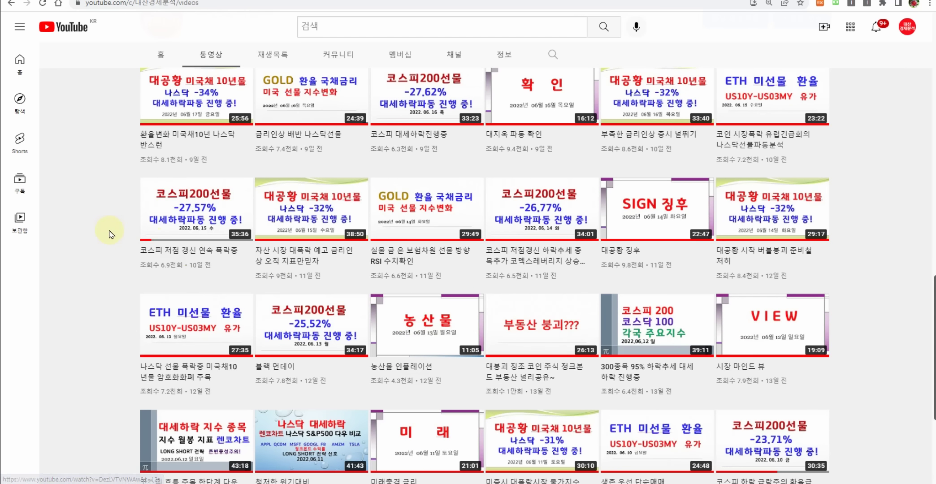
scroll(147, 246, "up", 4)
scroll(146, 246, "up", 9)
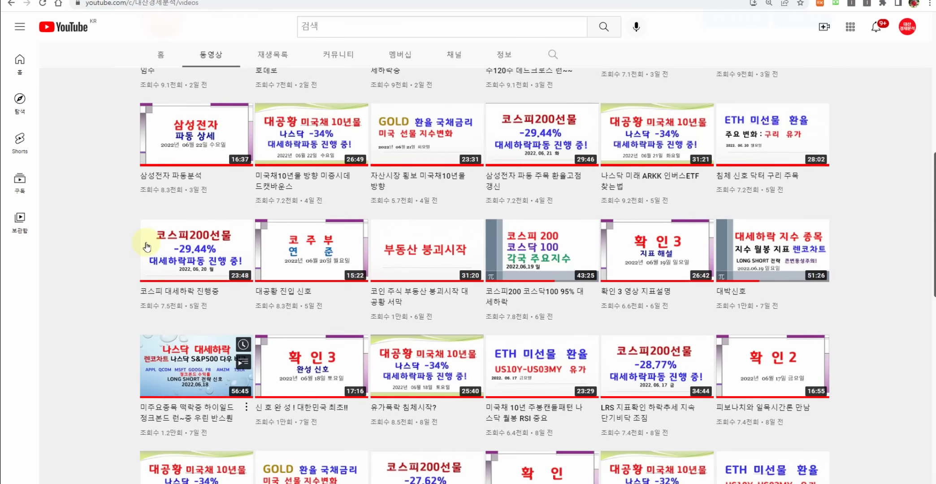
scroll(146, 249, "up", 3)
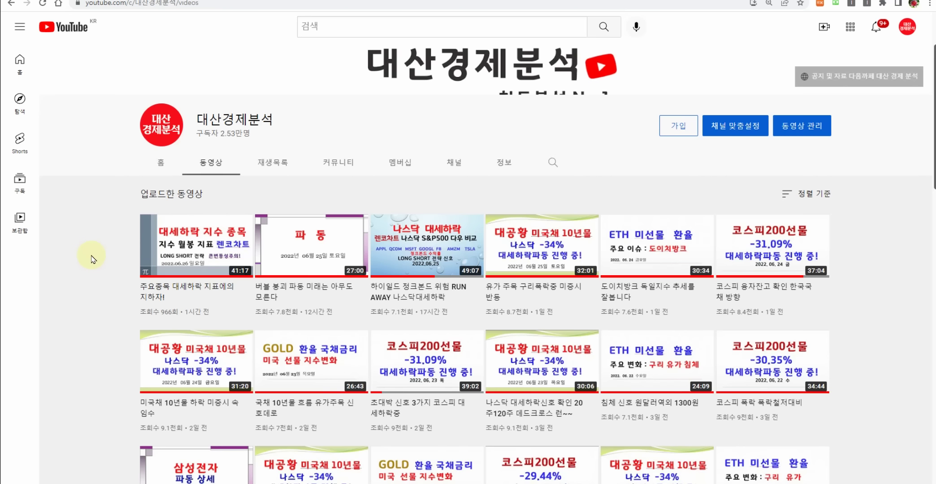
scroll(92, 255, "up", 2)
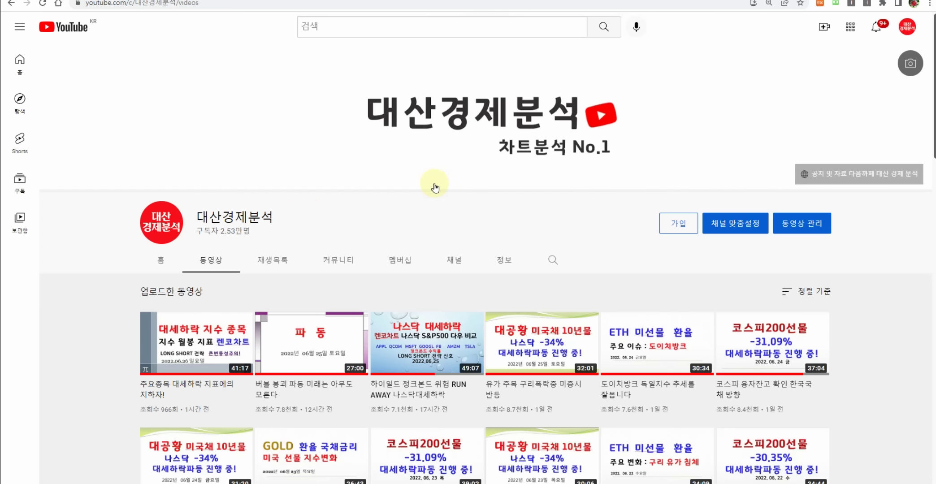
scroll(432, 188, "down", 2)
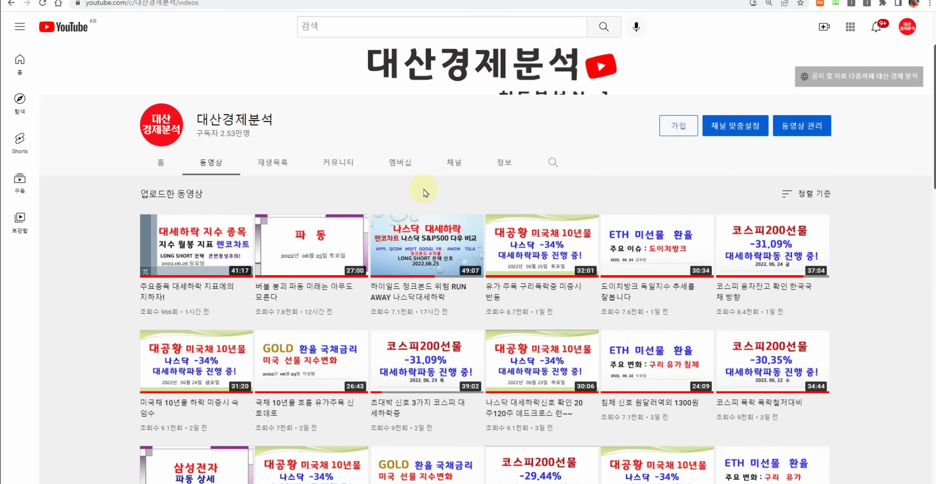
scroll(113, 287, "up", 2)
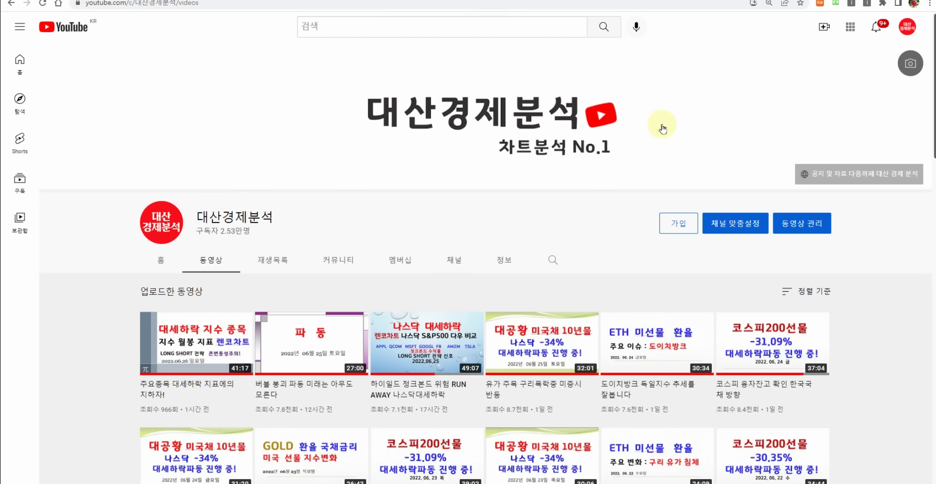
Switch to the TradingView monthly chart of 000660 and examine the price waves from the 2008 low to the 2021 peak
left_click(727, 2)
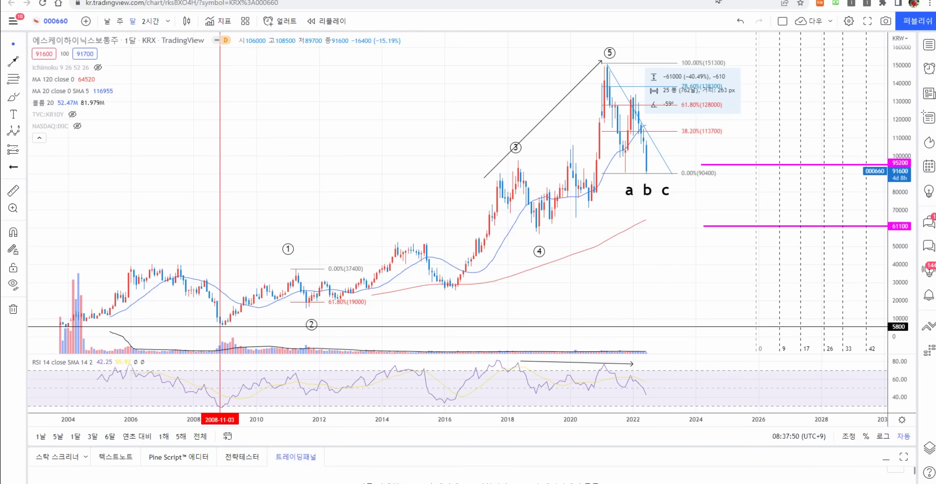
left_click_drag(467, 90, 564, 98)
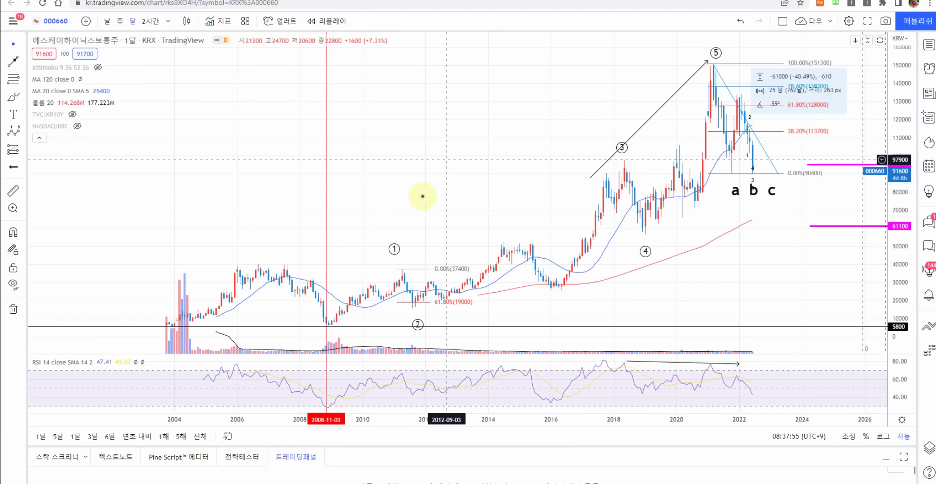
left_click(329, 331)
left_click(329, 328)
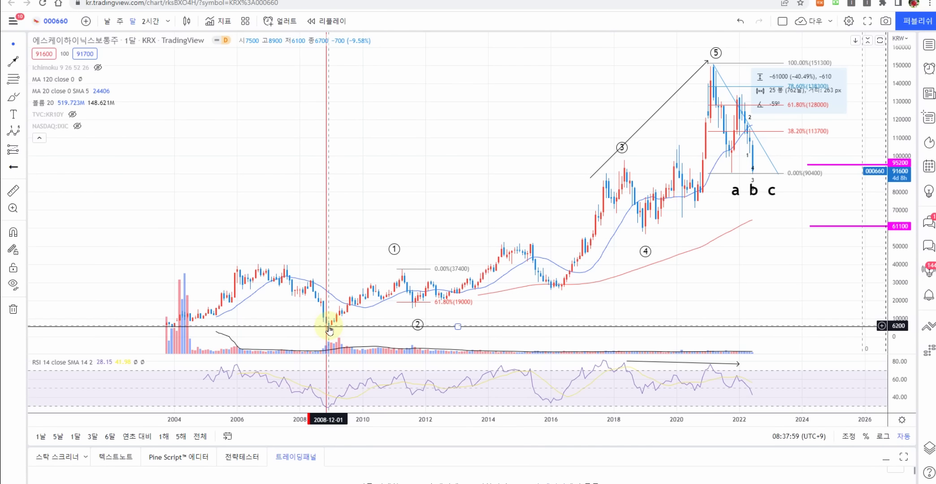
scroll(637, 328, "up", 5)
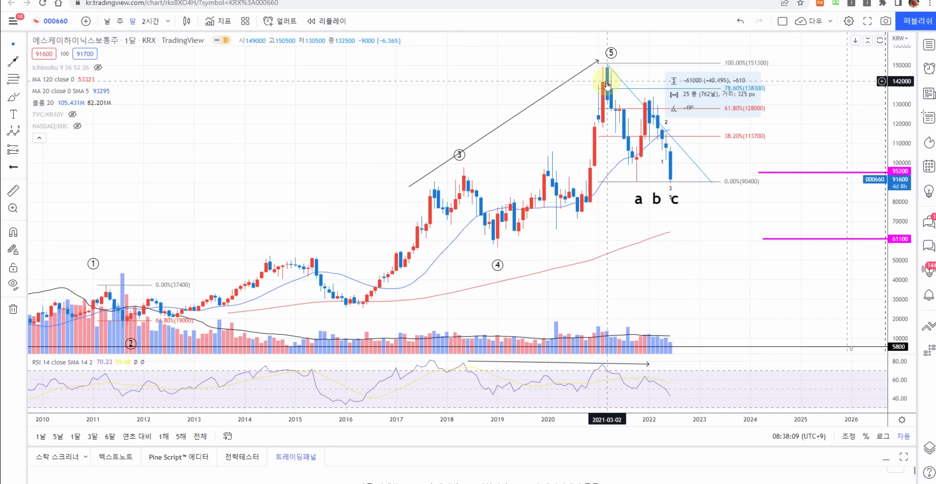
scroll(631, 216, "down", 2)
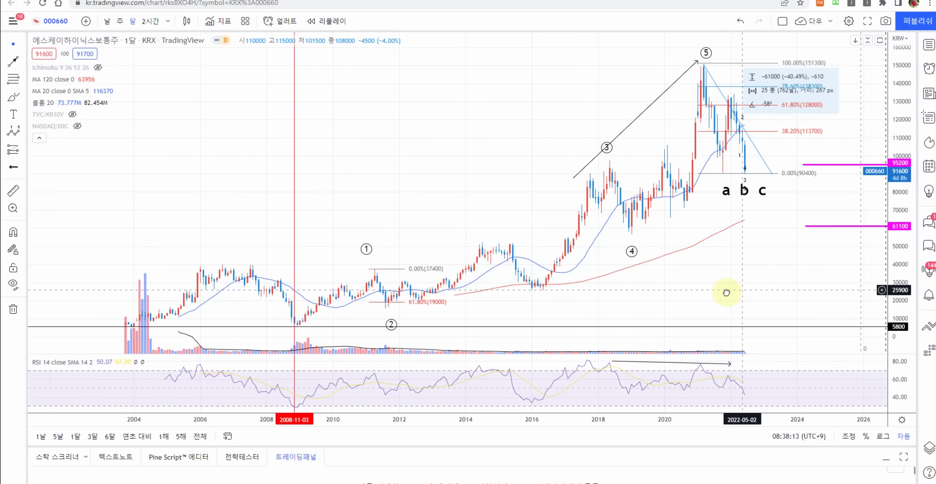
scroll(677, 295, "down", 2)
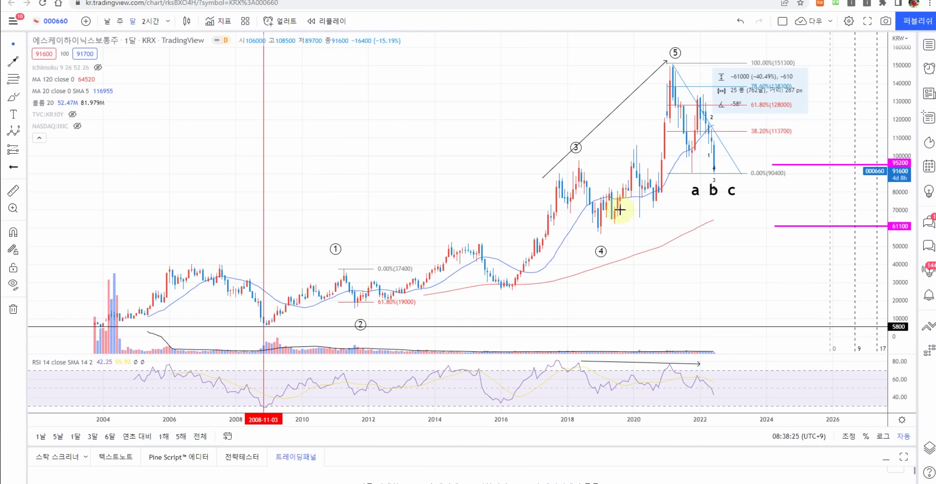
Draw connected red arrows from the 2008 low through wave points 1, 2, 3 and 4 to the peak at 5
left_click(265, 328)
left_click(339, 272)
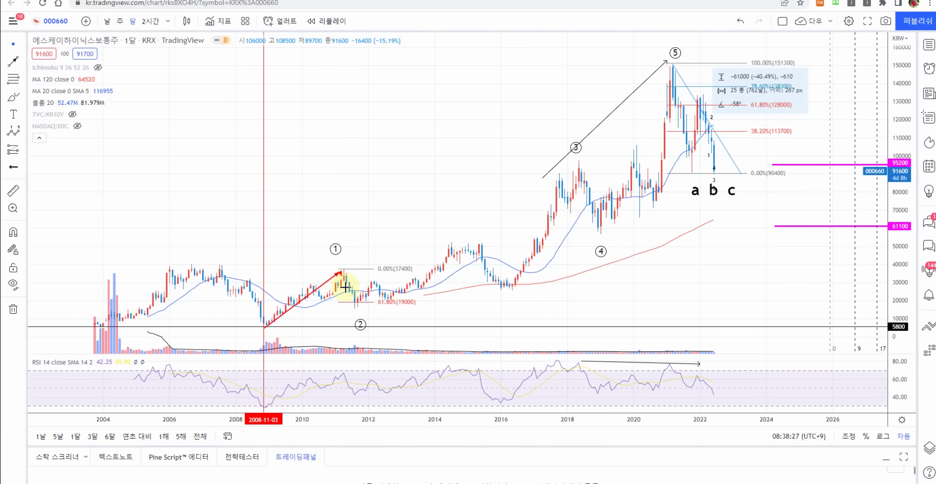
left_click(357, 309)
double_click(484, 238)
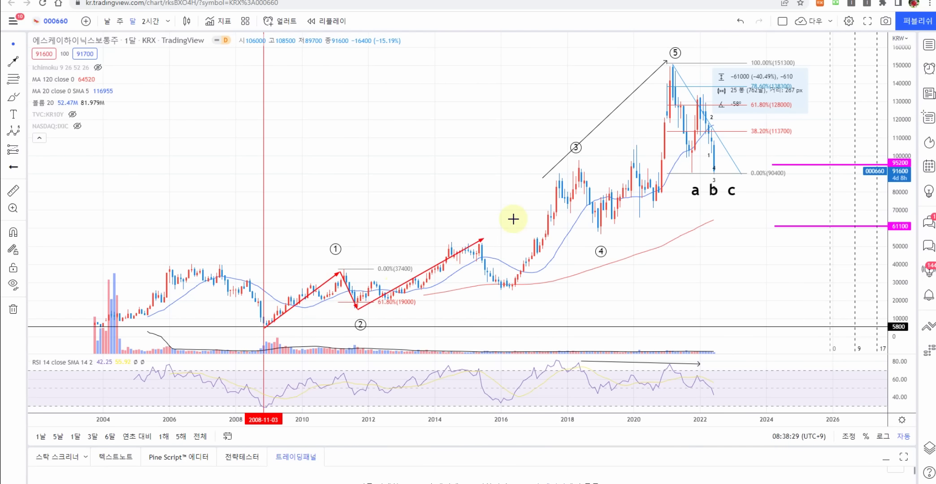
left_click(577, 163)
left_click(601, 230)
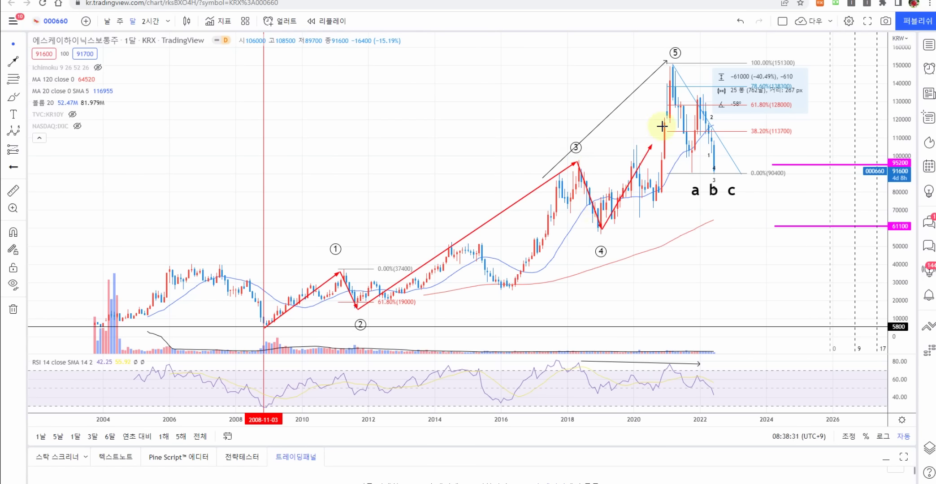
left_click(674, 65)
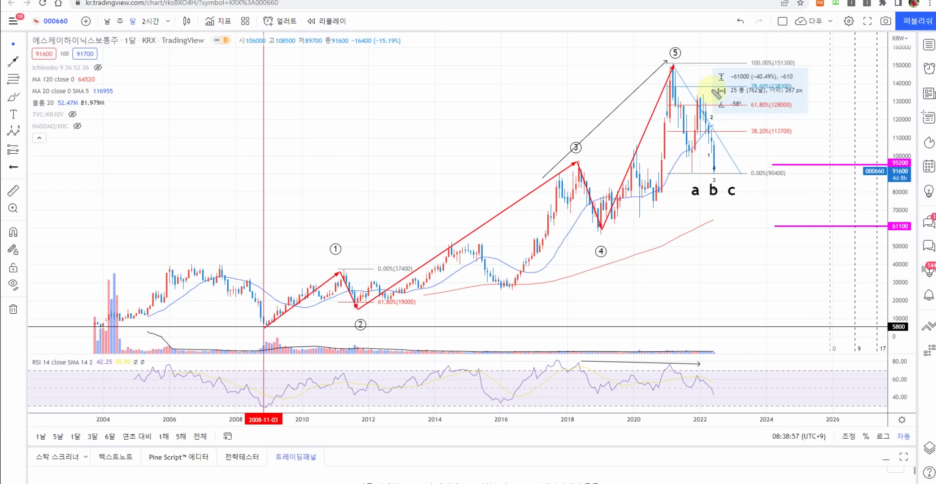
Sketch the decline from peak 5 in red freehand, underline the a b c labels twice, and erase all red markings
mouse_move(674, 88)
left_mouse_down()
mouse_move(680, 166)
mouse_move(699, 96)
mouse_move(713, 178)
mouse_move(721, 170)
left_mouse_up()
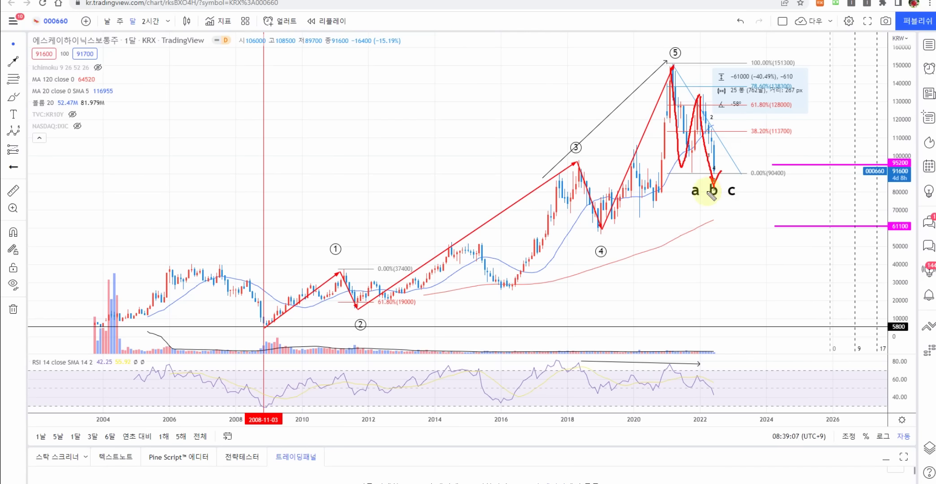
mouse_move(680, 201)
left_mouse_down()
mouse_move(748, 207)
mouse_move(734, 211)
left_mouse_up()
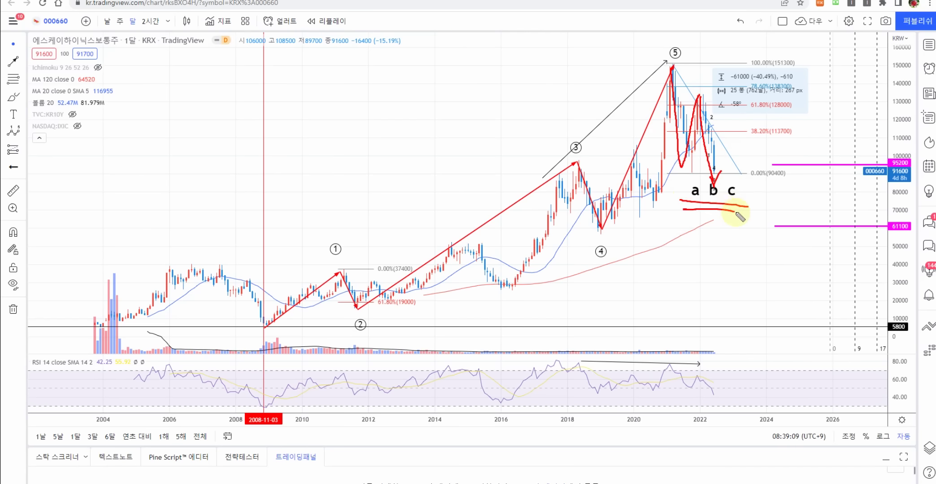
key("e")
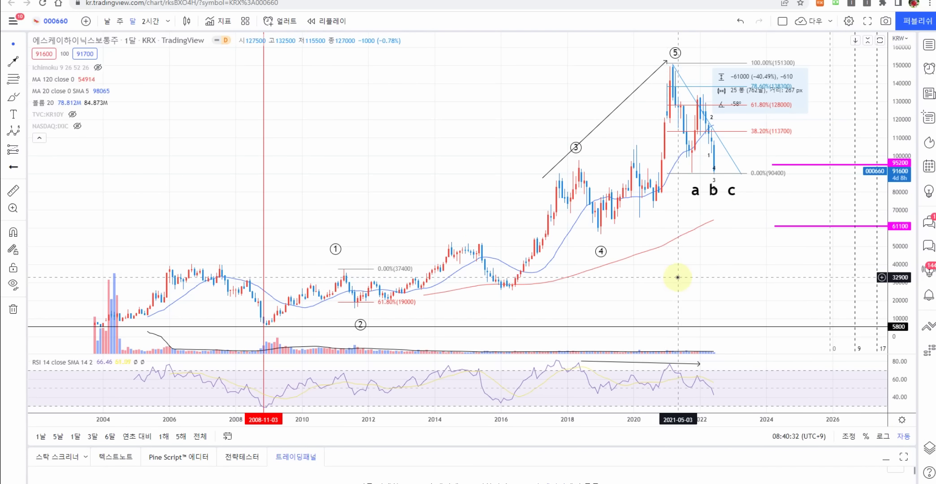
Switch the 000660 chart to the weekly interval and frame the a-b-c correction after peak 5
scroll(674, 275, "up", 2)
scroll(680, 276, "up", 2)
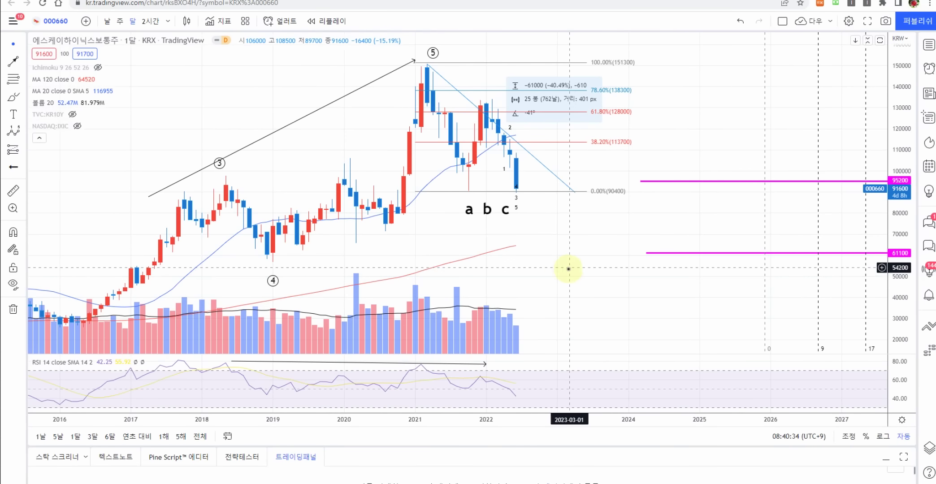
left_click_drag(569, 268, 616, 273)
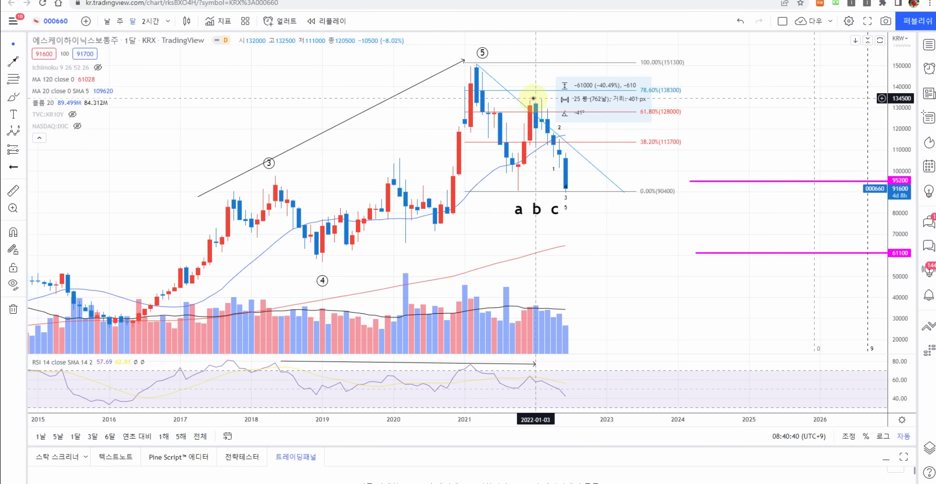
left_click(120, 22)
scroll(397, 203, "down", 3)
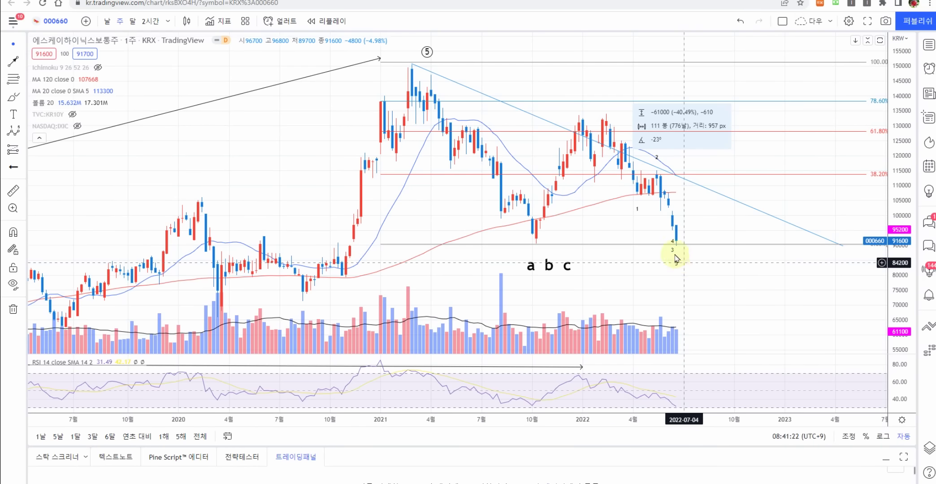
Trace wave a in red from peak 5 to the late-2021 low, circle its label, and trace wave b up to the early-2022 high
scroll(334, 130, "down", 1)
scroll(340, 132, "down", 1)
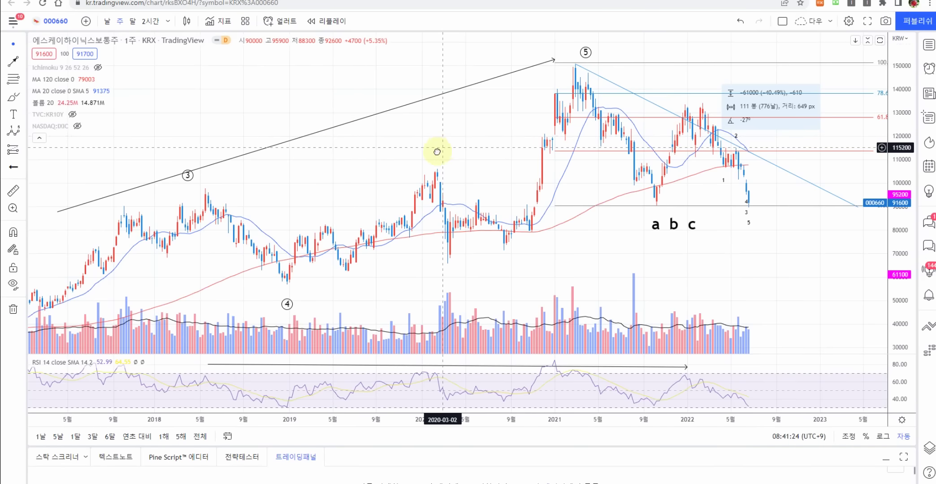
left_click_drag(434, 151, 309, 157)
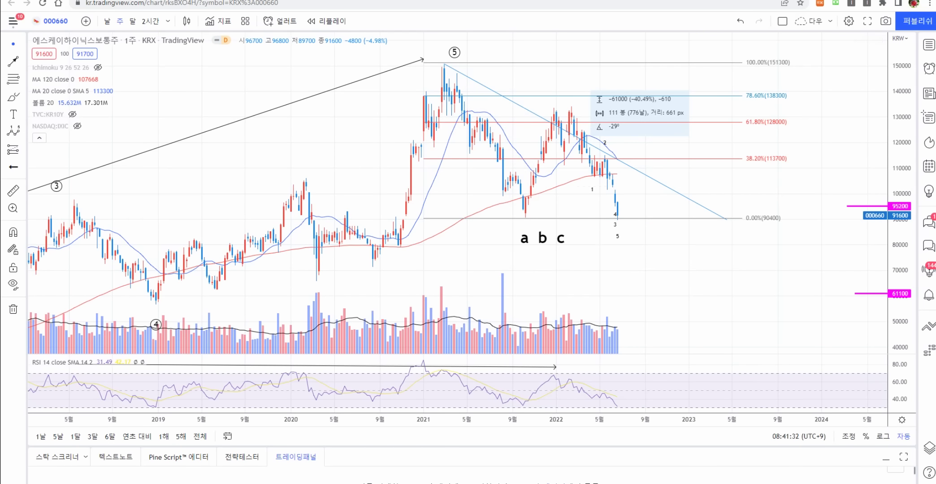
mouse_move(443, 66)
left_mouse_down()
mouse_move(465, 143)
mouse_move(483, 128)
mouse_move(507, 194)
mouse_move(519, 184)
mouse_move(530, 220)
mouse_move(511, 235)
mouse_move(534, 259)
left_mouse_up()
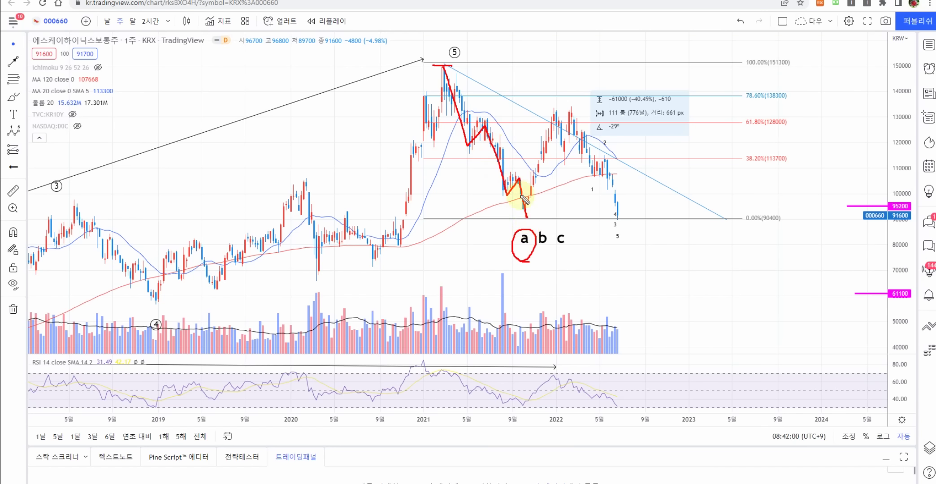
mouse_move(528, 203)
left_mouse_down()
mouse_move(538, 153)
mouse_move(554, 122)
mouse_move(570, 124)
mouse_move(572, 106)
left_mouse_up()
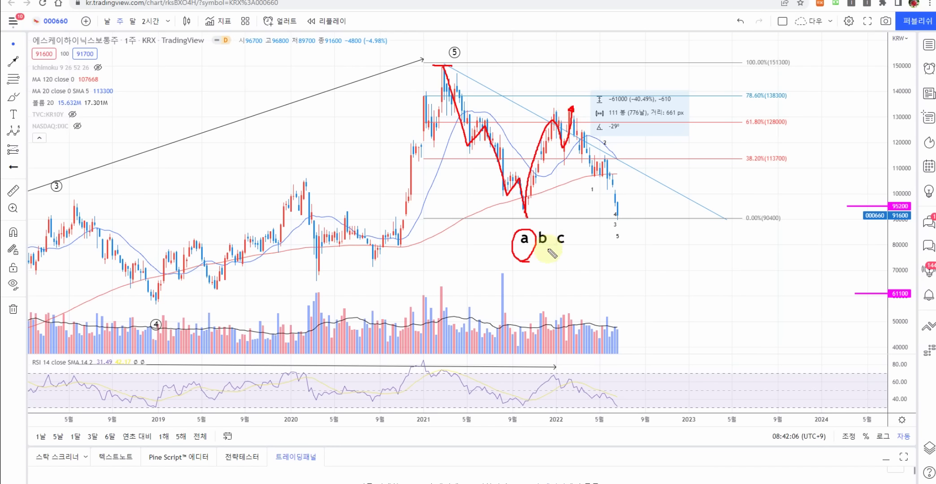
Mark the b and c labels, write and circle 3 3 5 beneath a b c, and erase all red markings
mouse_move(548, 253)
left_mouse_down()
mouse_move(524, 242)
mouse_move(555, 251)
mouse_move(518, 278)
mouse_move(543, 276)
mouse_move(544, 285)
left_mouse_up()
mouse_move(556, 247)
left_mouse_down()
mouse_move(579, 246)
mouse_move(566, 296)
left_mouse_up()
mouse_move(564, 267)
left_mouse_down()
mouse_move(586, 273)
mouse_move(579, 299)
mouse_move(517, 310)
mouse_move(519, 257)
mouse_move(582, 287)
mouse_move(566, 307)
mouse_move(563, 267)
mouse_move(568, 303)
mouse_move(560, 282)
mouse_move(560, 292)
mouse_move(579, 267)
left_mouse_up()
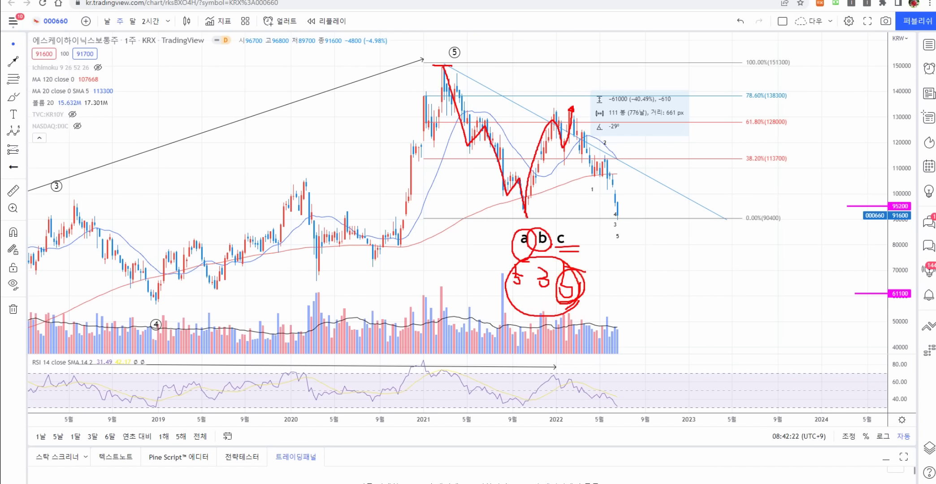
key("Escape")
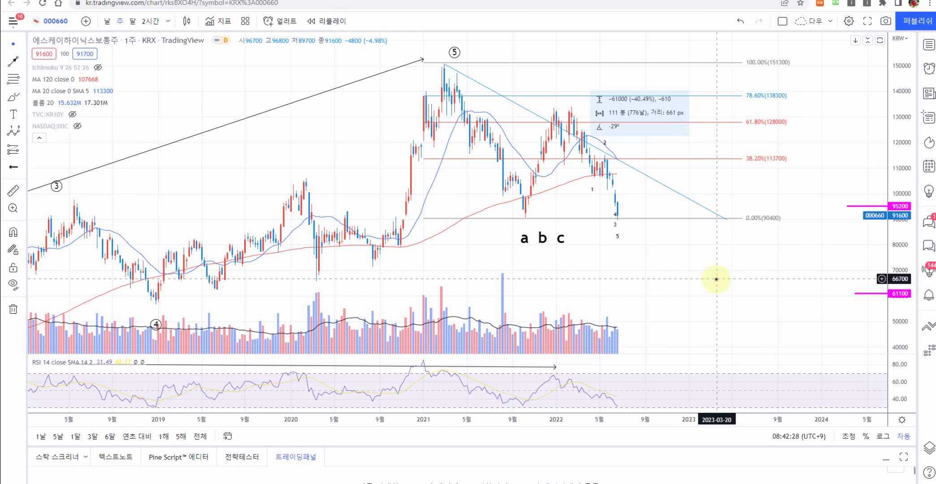
Sketch wave c down from the early-2022 high to a low near 65000, note "C-3파" beside it, and erase the red markings
scroll(717, 278, "up", 1)
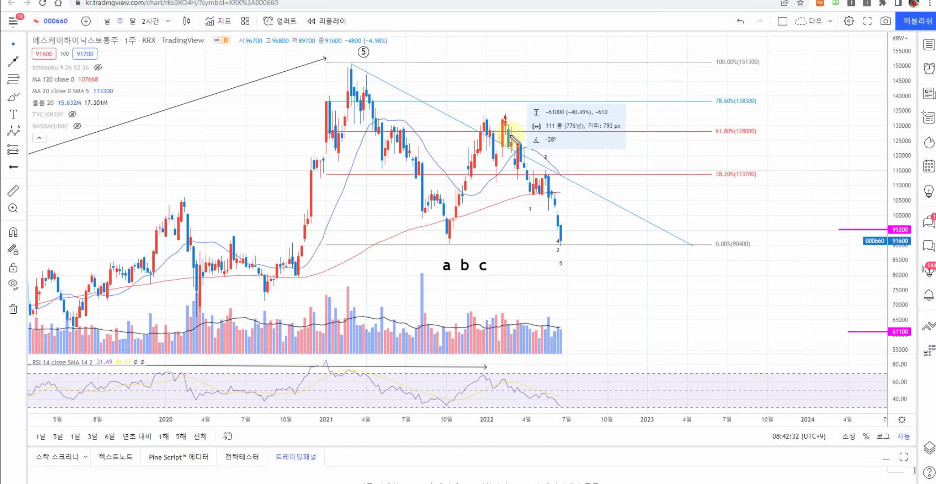
mouse_move(505, 118)
left_mouse_down()
mouse_move(529, 193)
mouse_move(558, 217)
mouse_move(567, 270)
left_mouse_up()
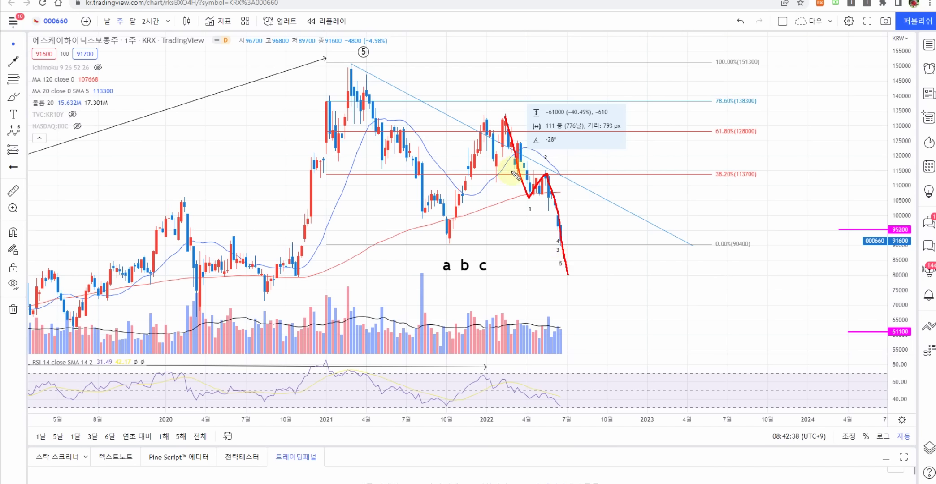
left_click_drag(613, 206, 642, 196)
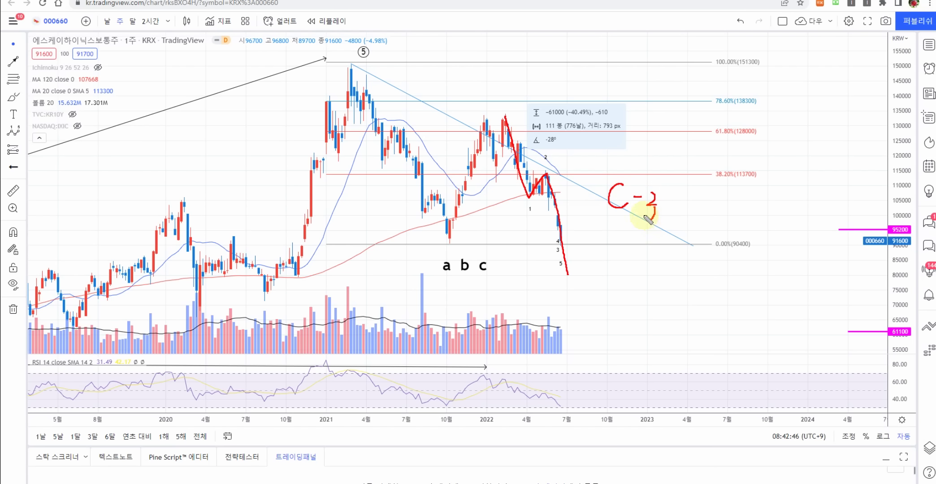
mouse_move(648, 219)
left_mouse_down()
mouse_move(672, 203)
mouse_move(679, 225)
left_mouse_up()
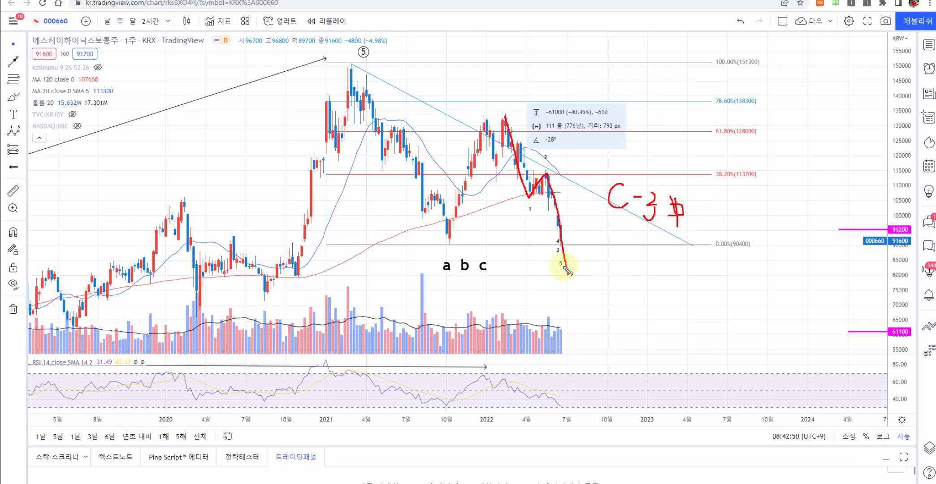
mouse_move(567, 271)
left_mouse_down()
mouse_move(573, 246)
mouse_move(594, 323)
mouse_move(609, 305)
left_mouse_up()
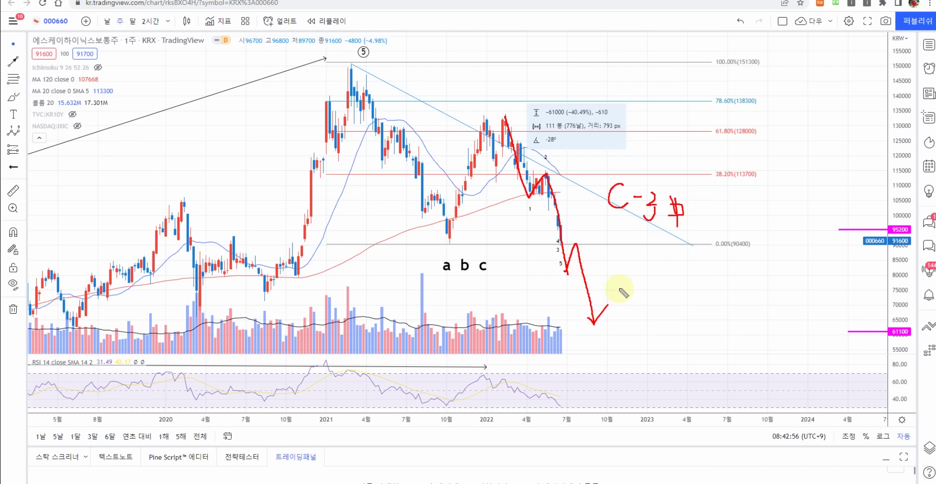
key("Escape")
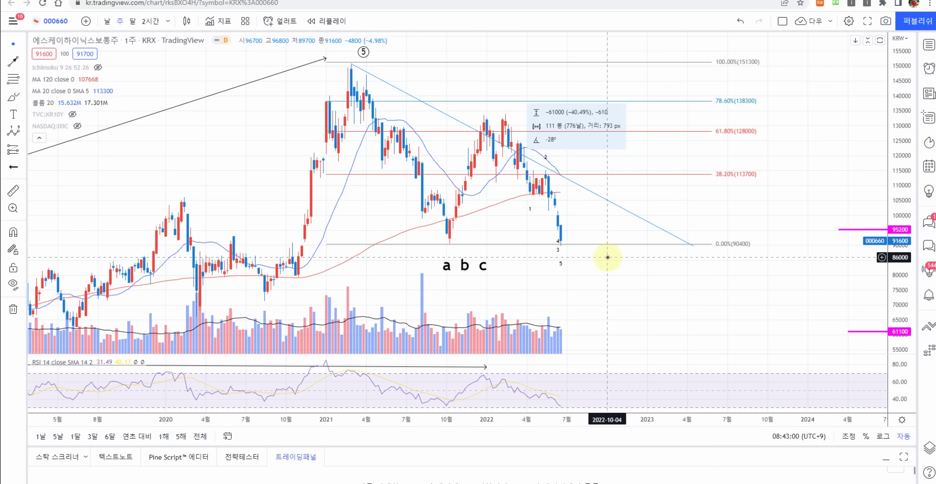
Write -80 and 40 in red beside the a b c labels, add a downward arrow from the current price, and erase the markings
scroll(607, 257, "down", 2)
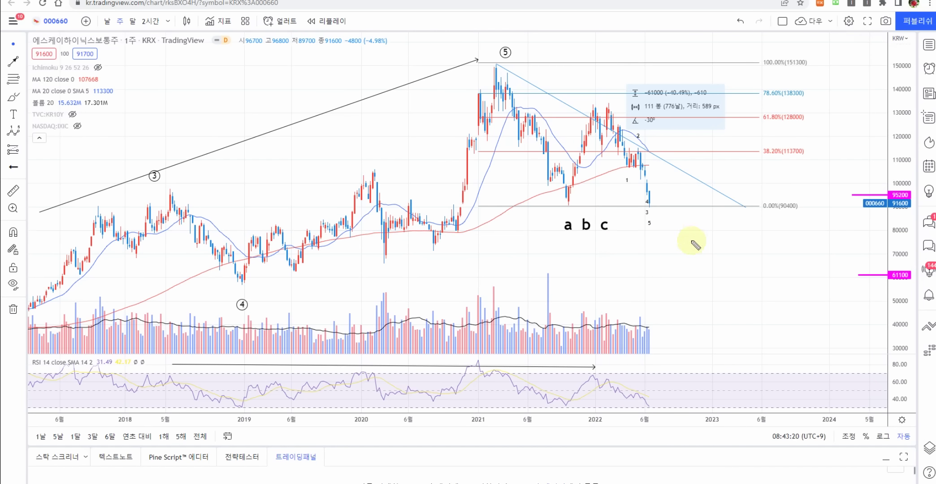
left_click(678, 246)
mouse_move(718, 241)
left_mouse_down()
mouse_move(717, 266)
mouse_move(719, 247)
left_mouse_up()
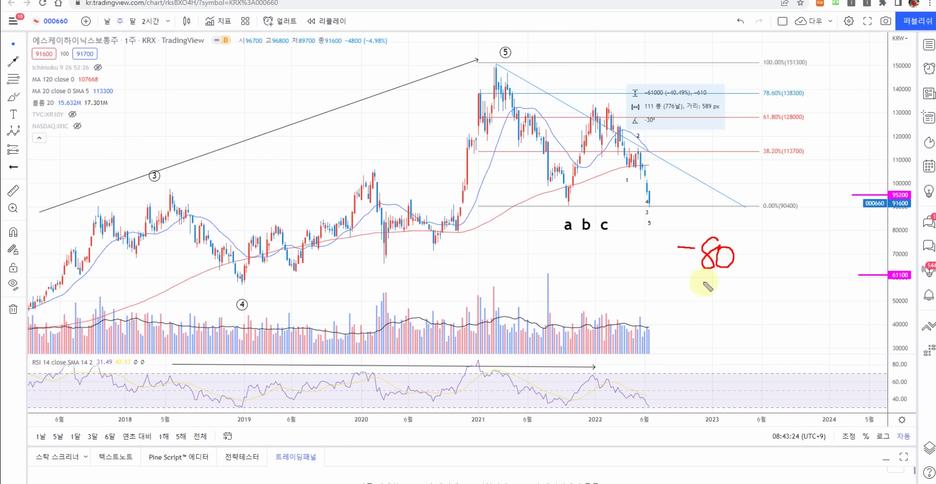
mouse_move(704, 285)
left_mouse_down()
mouse_move(719, 303)
mouse_move(714, 292)
mouse_move(735, 301)
left_mouse_up()
left_click(729, 298)
left_click_drag(746, 258, 748, 289)
mouse_move(651, 206)
left_mouse_down()
mouse_move(661, 272)
mouse_move(675, 284)
left_mouse_up()
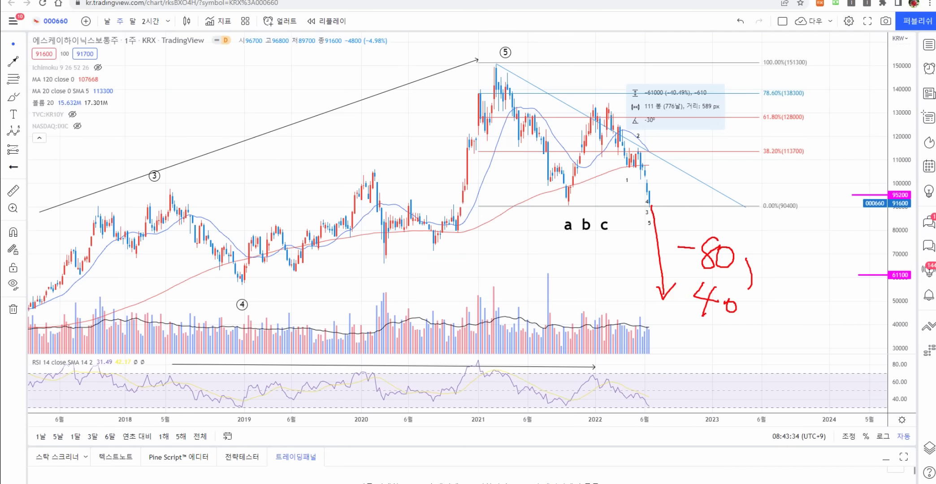
key("Escape")
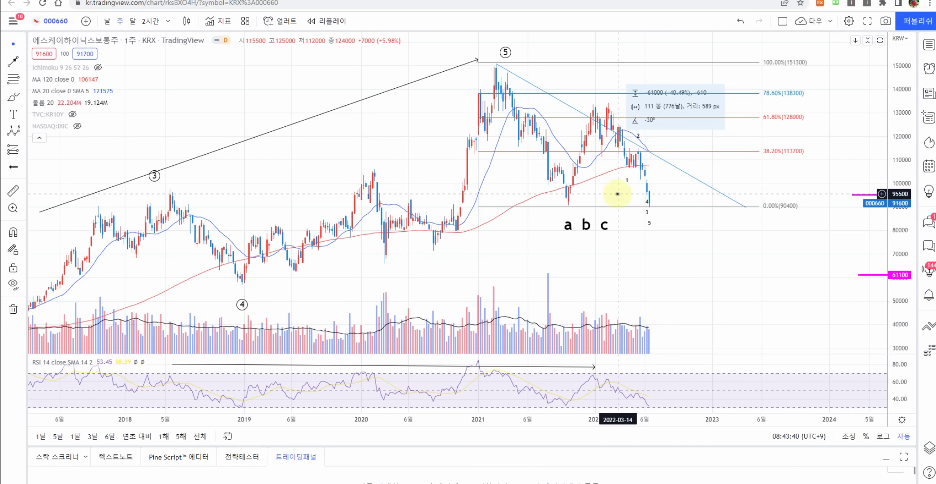
Switch the 000660 chart to the daily interval and examine the decline after peak 5 through the small waves 1 to 5
left_click(107, 22)
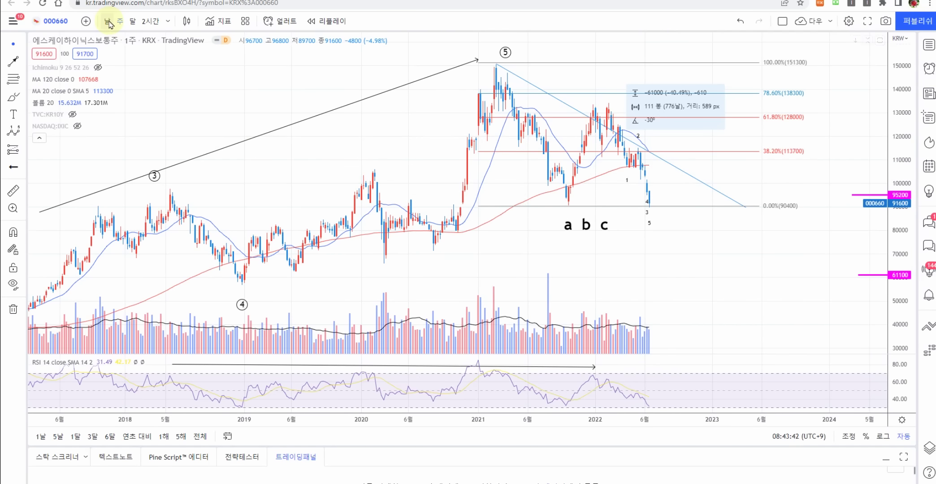
scroll(394, 212, "down", 6)
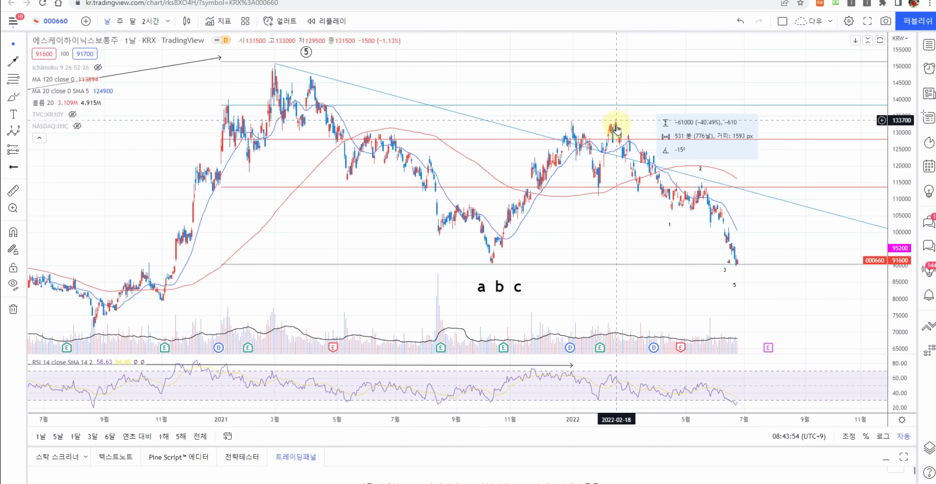
scroll(646, 299, "down", 2)
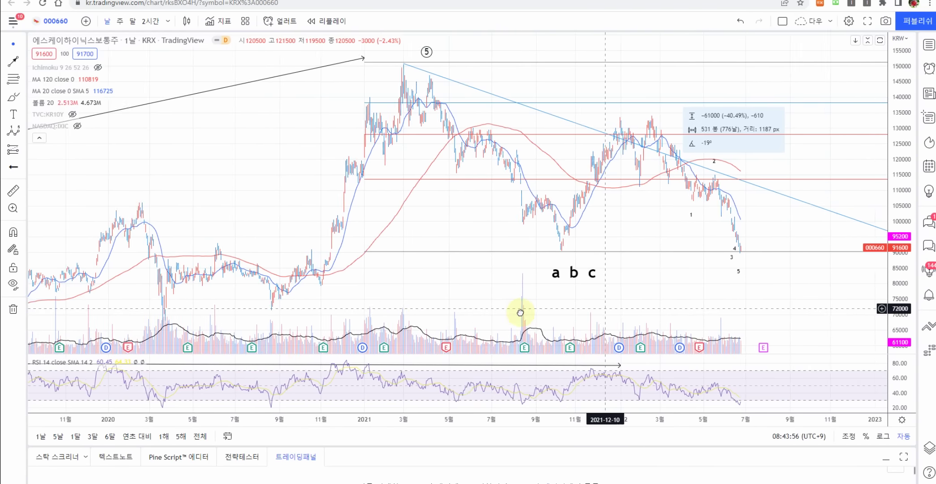
left_click_drag(520, 312, 499, 305)
scroll(607, 202, "up", 2)
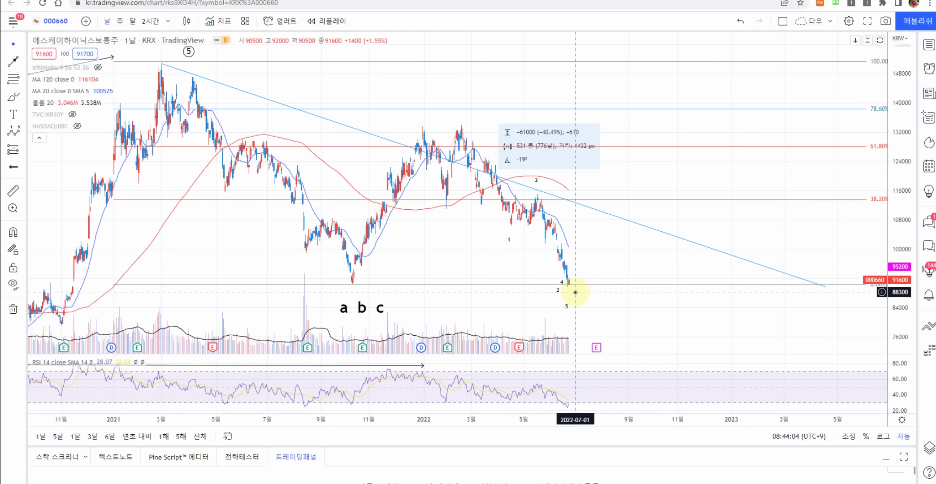
scroll(576, 293, "down", 5)
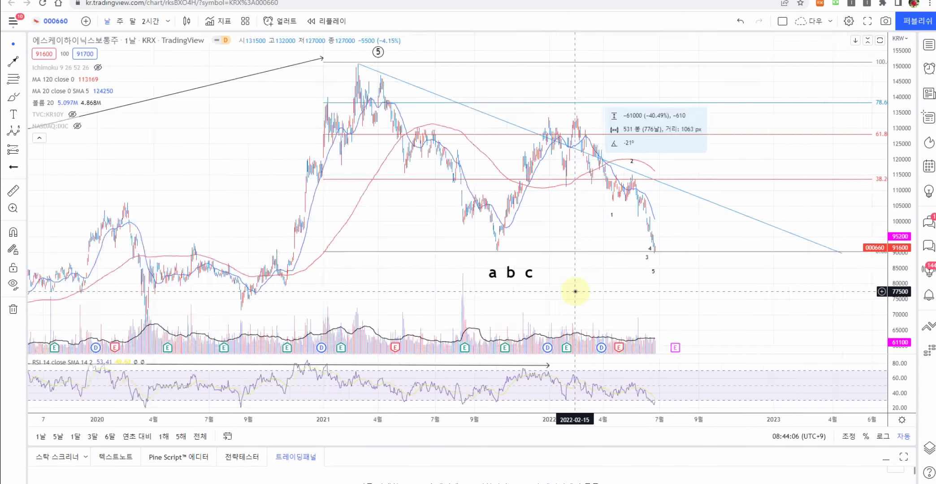
Switch the chart to the monthly interval and frame the waves from the 2008 low to peak 5 with the magenta price lines
left_click(132, 24)
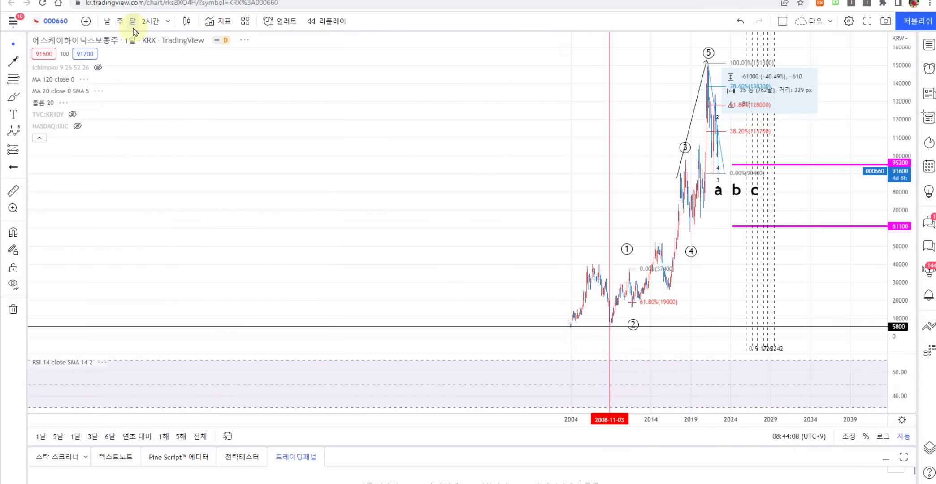
scroll(389, 209, "up", 4)
scroll(413, 234, "up", 3)
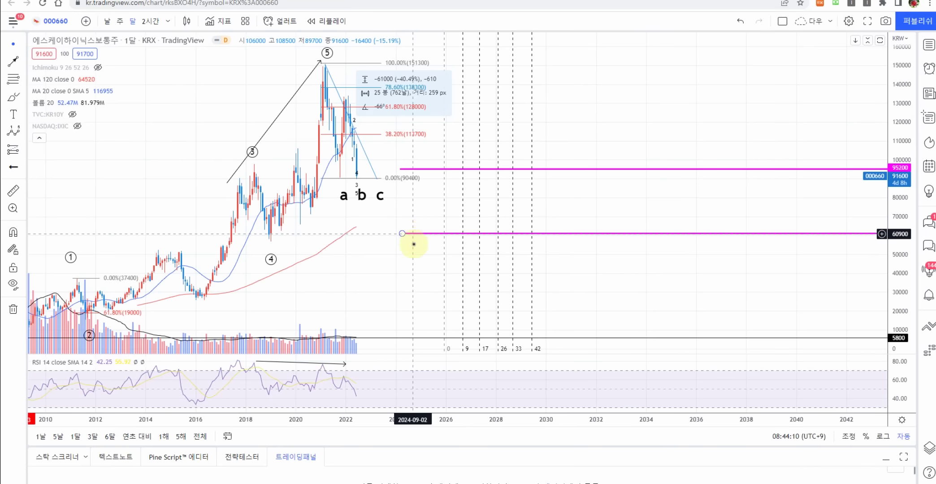
left_click_drag(433, 260, 626, 267)
left_click_drag(532, 287, 591, 282)
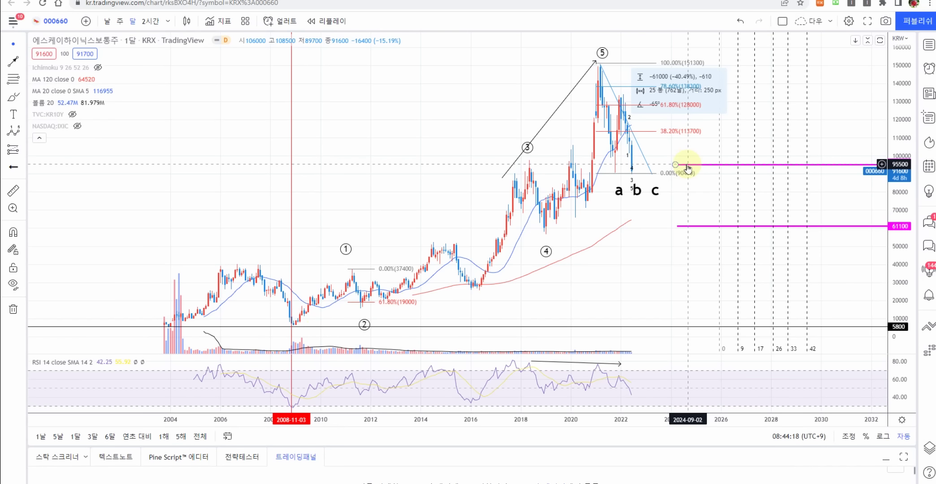
left_click(615, 174)
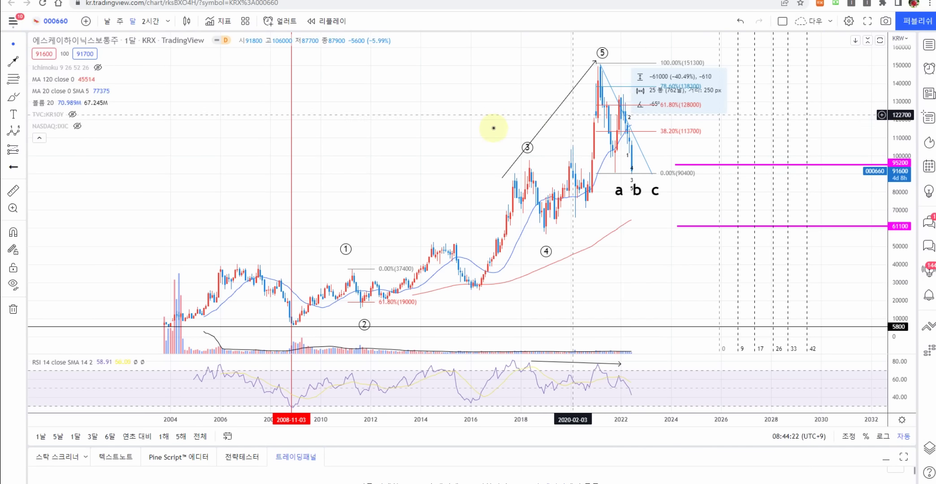
scroll(493, 126, "up", 2)
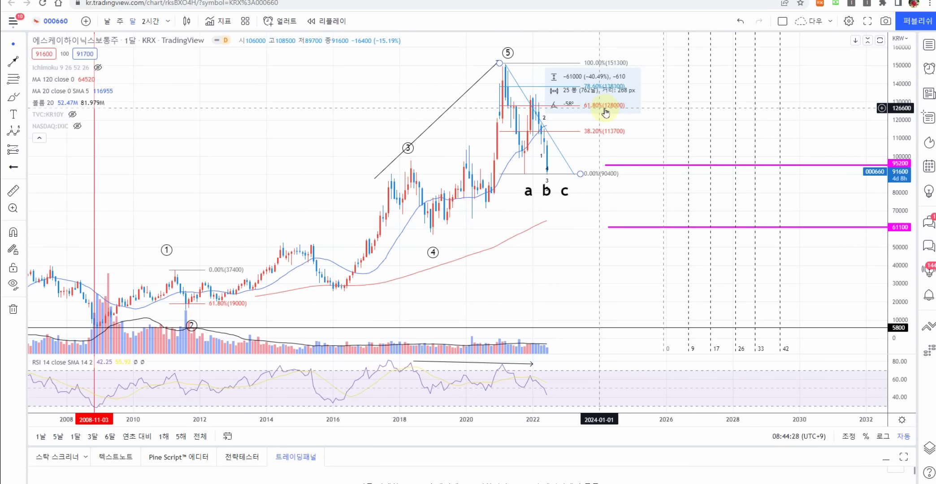
Delete the Fibonacci retracement beside peak 5 and move the a b c label to around 2024, above the upper magenta line
left_click(526, 174)
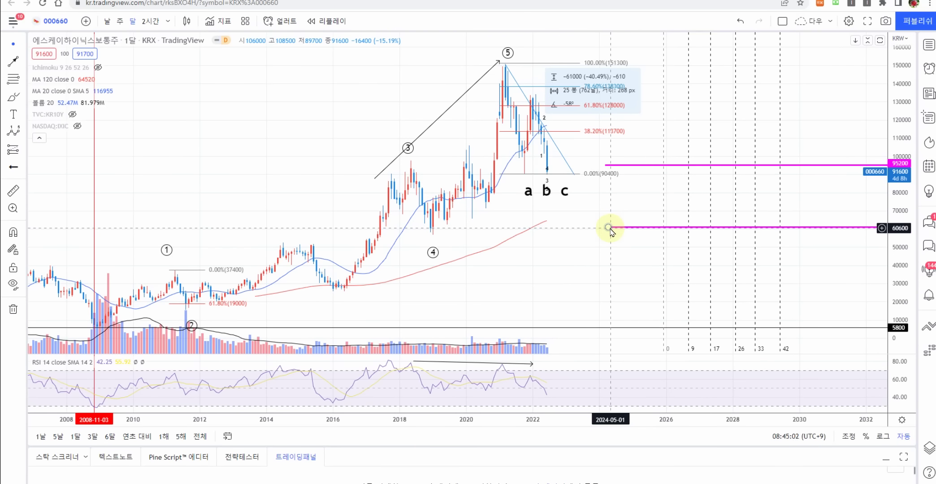
left_click(580, 174)
left_click(457, 45)
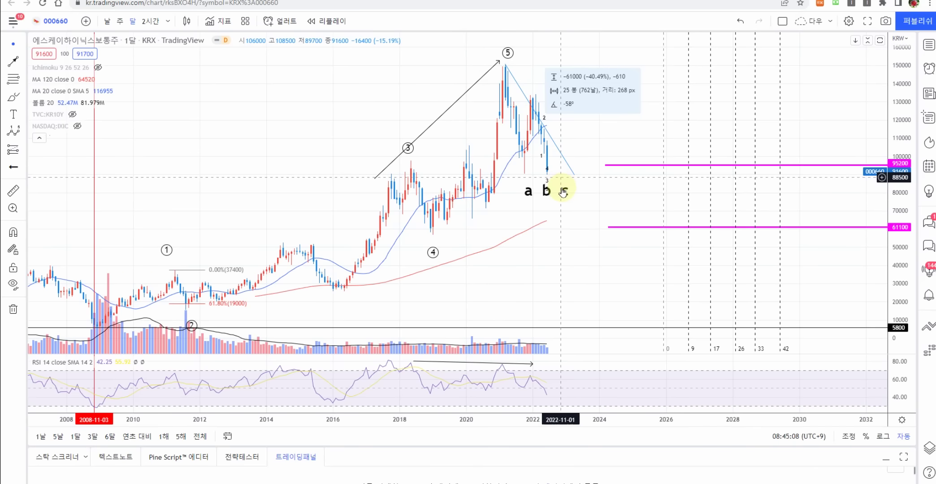
left_click_drag(563, 192, 640, 133)
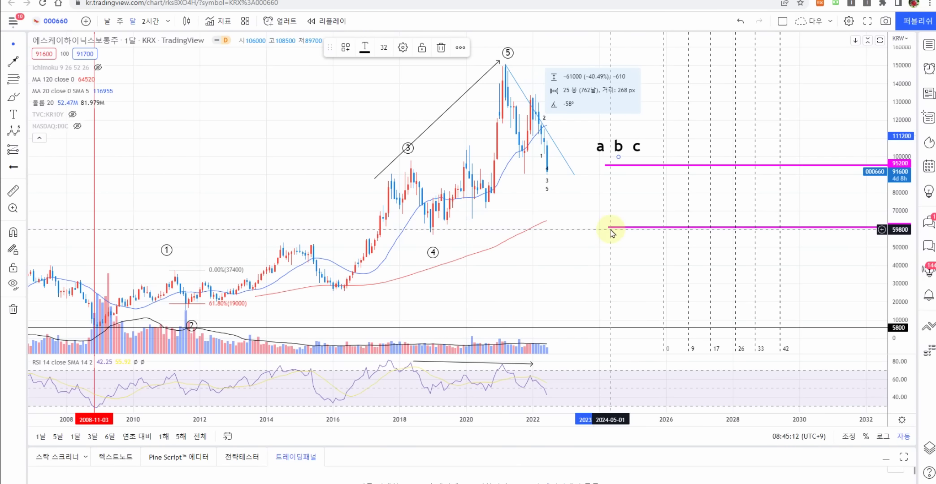
Draw a Fibonacci retracement from the October 2021 low at 89700 up to the peak 5 level at 151200
left_click_drag(569, 234, 654, 236)
scroll(652, 237, "up", 2)
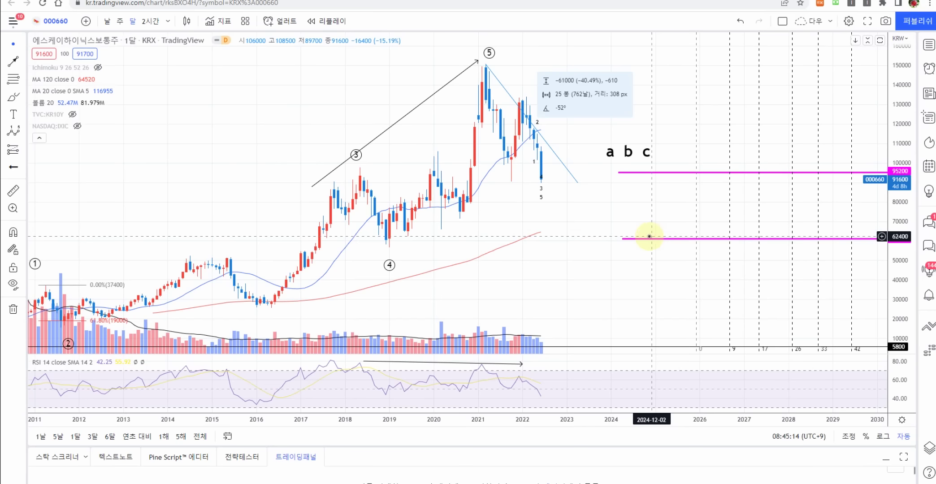
left_click(13, 79)
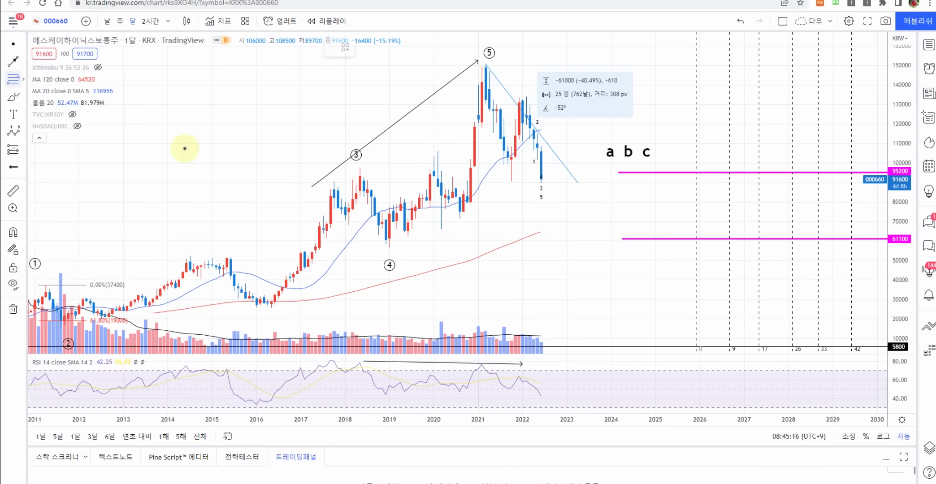
left_click(510, 183)
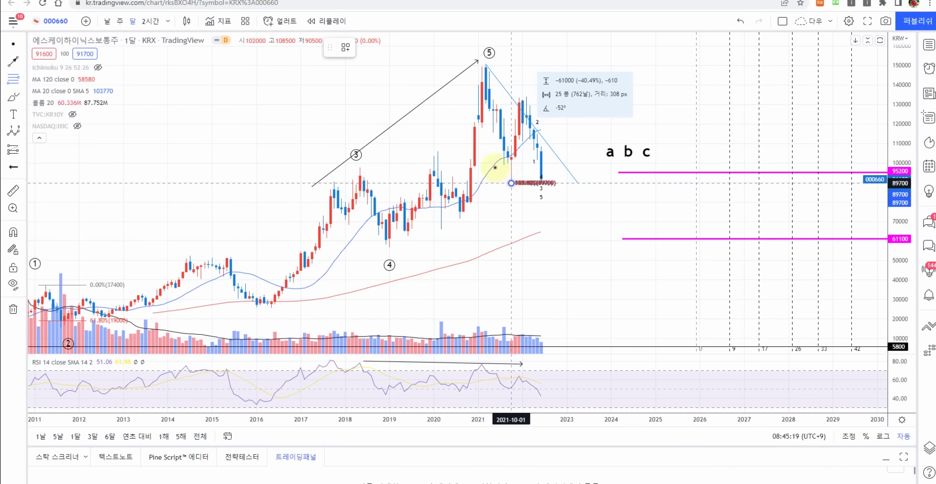
left_click(552, 63)
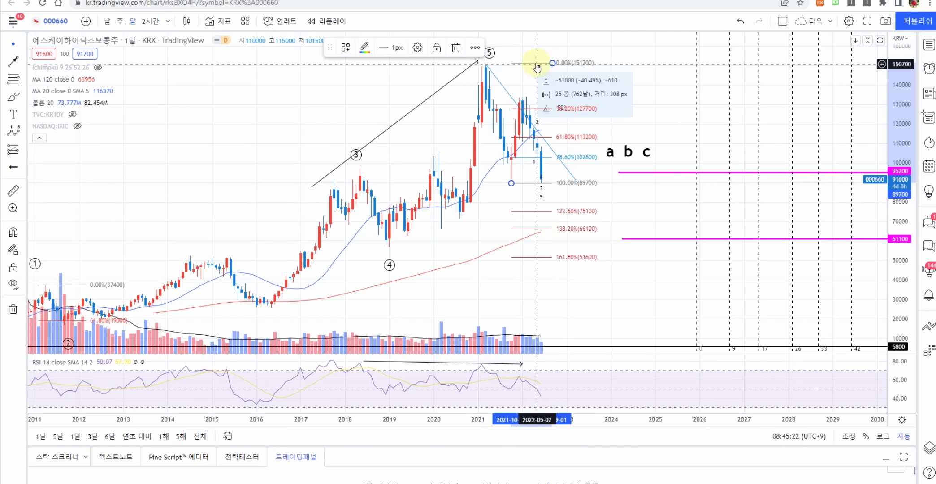
Move the new Fibonacci retracement down so its 0% level sits at the early-2022 high of 134200, and deselect it
left_click_drag(535, 73, 532, 95)
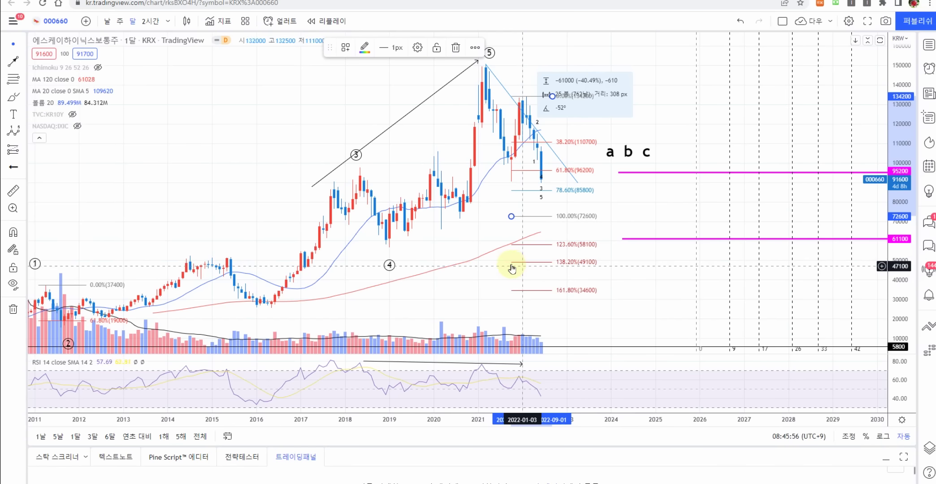
left_click(473, 259)
left_click(460, 242)
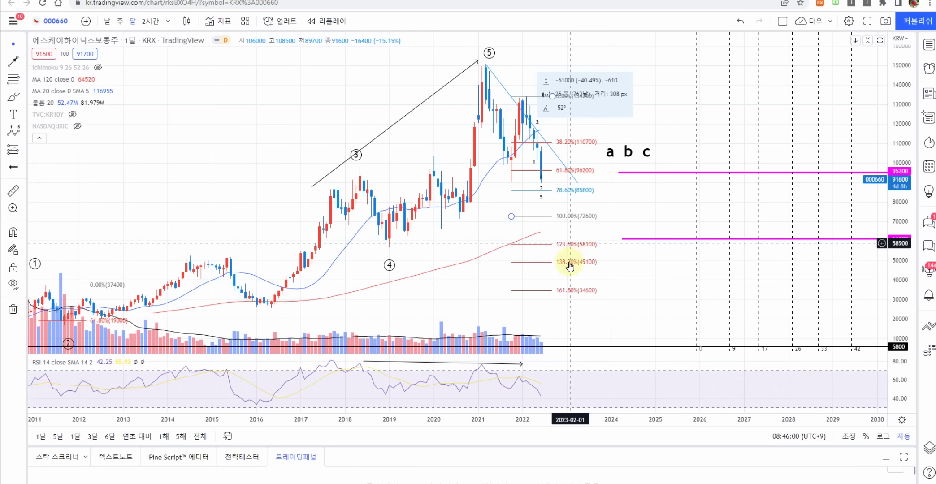
Extend the blue line from peak 5 to the 138.20% and 161.80% Fibonacci levels to measure the drops, and swing its end up to 2025
left_click(585, 216)
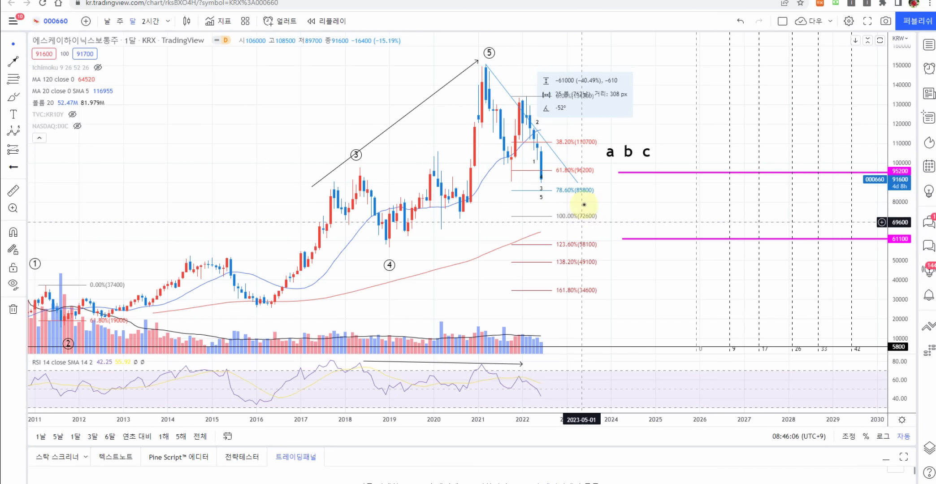
left_click(581, 222)
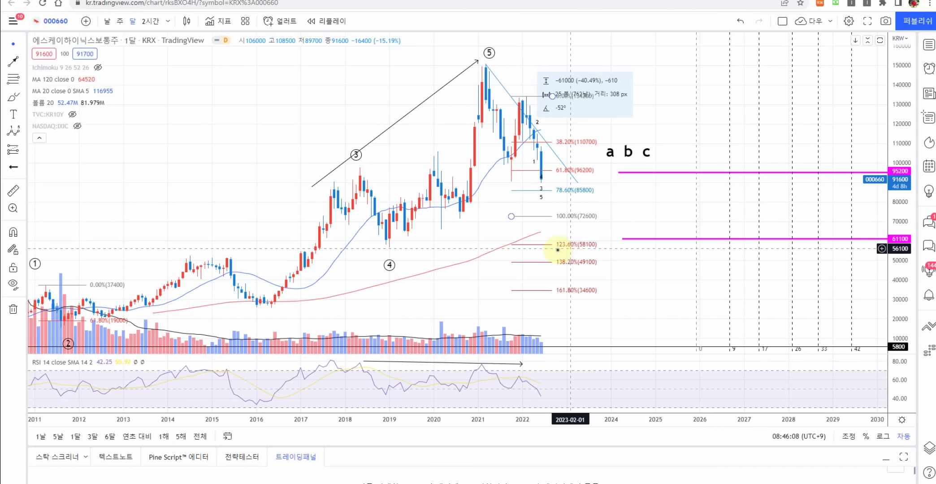
left_click(570, 244)
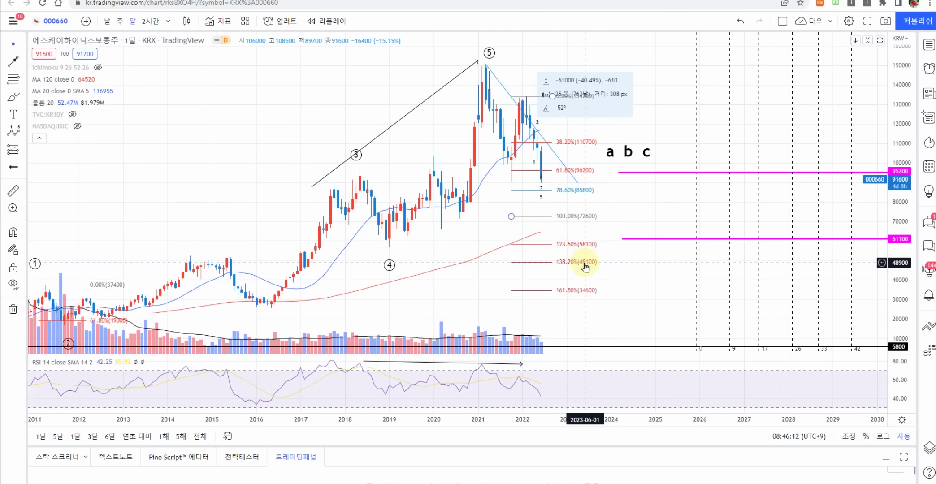
left_click_drag(577, 183, 573, 265)
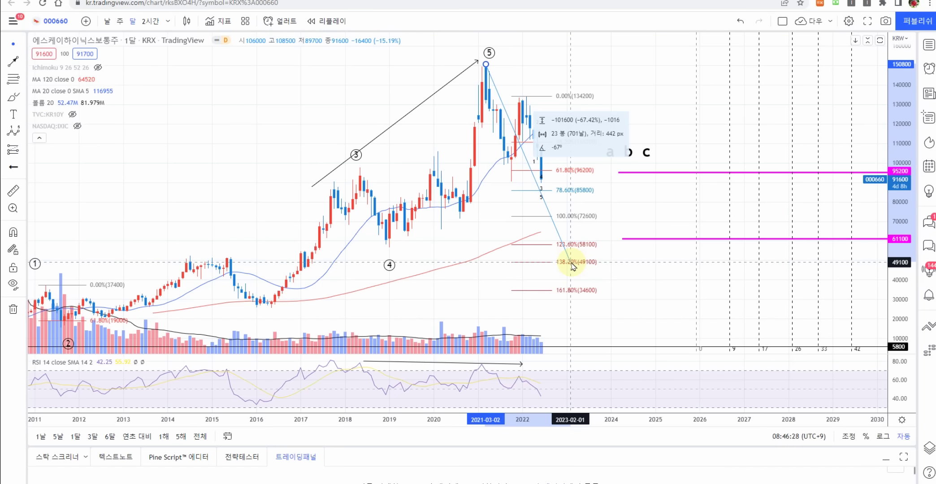
left_click_drag(573, 266, 575, 294)
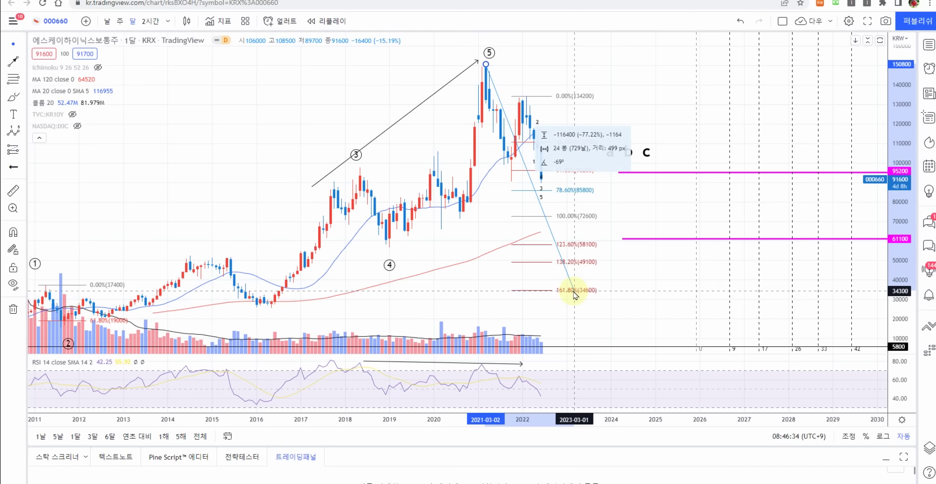
left_click_drag(575, 294, 666, 128)
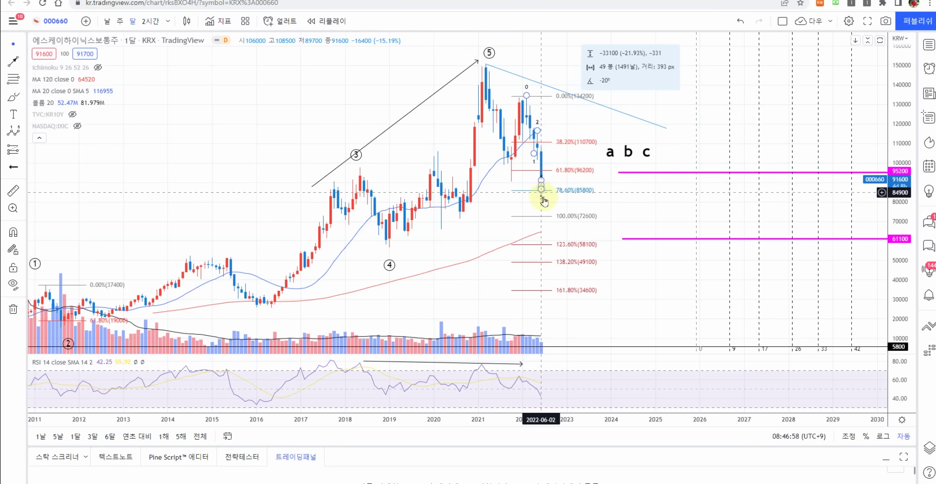
Shift the start of the RSI divergence line back from mid-2018 to the early-2018 RSI peak
left_click_drag(313, 119, 418, 125)
scroll(420, 124, "up", 1)
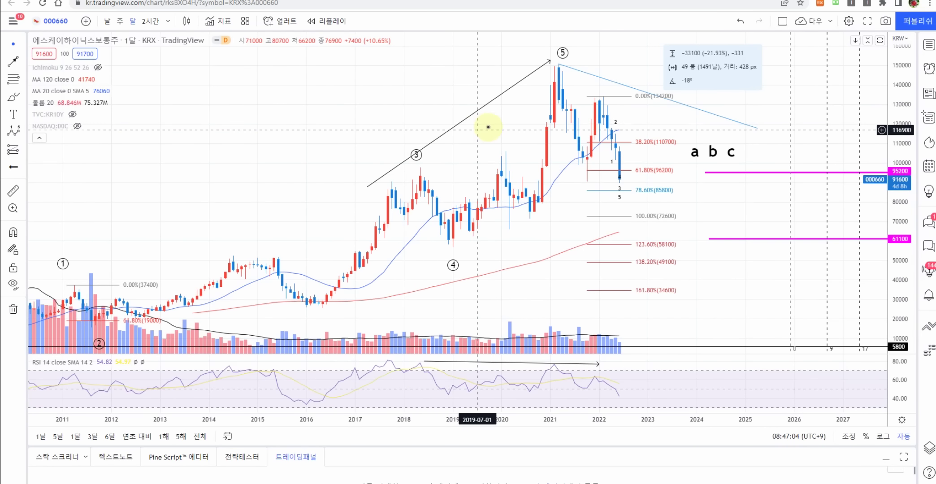
scroll(488, 130, "down", 2)
left_click_drag(468, 136, 386, 131)
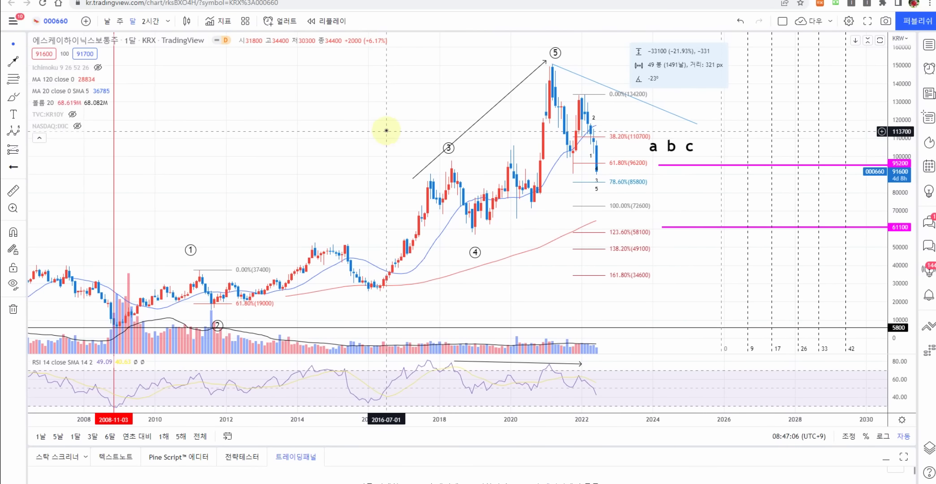
left_click(476, 363)
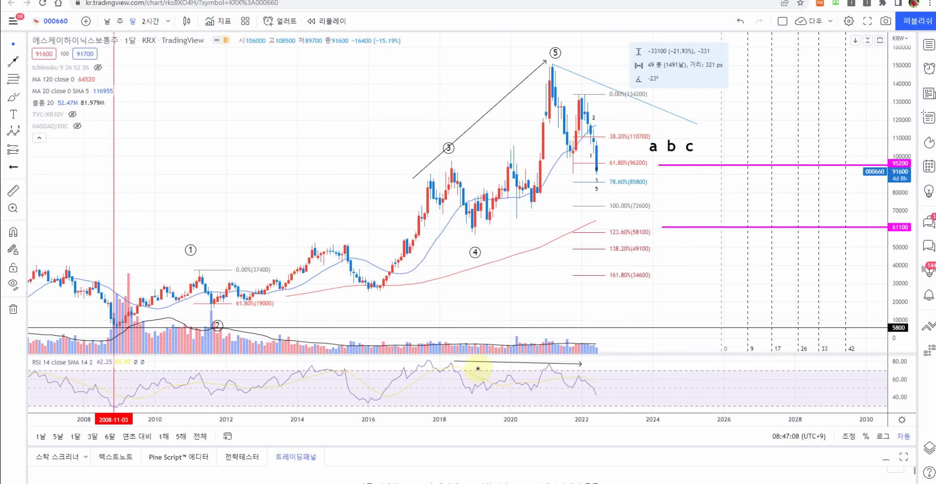
left_click(454, 362)
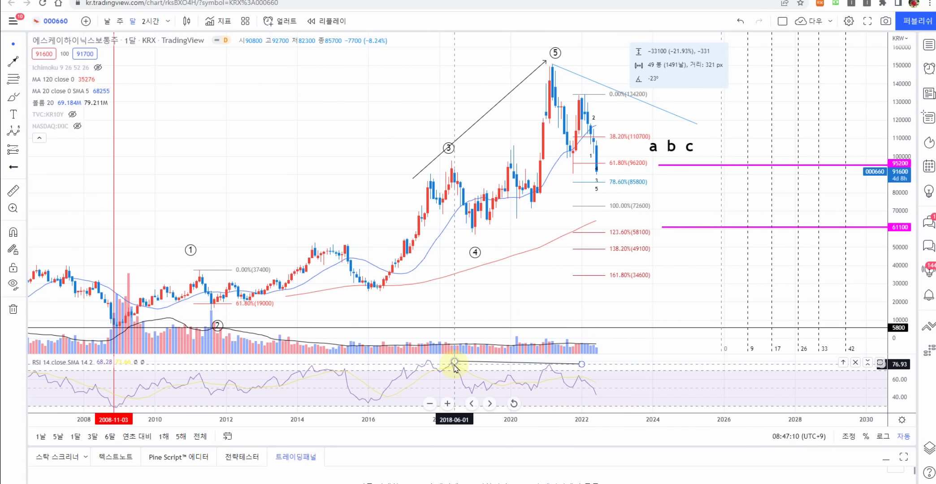
left_click_drag(454, 363, 442, 364)
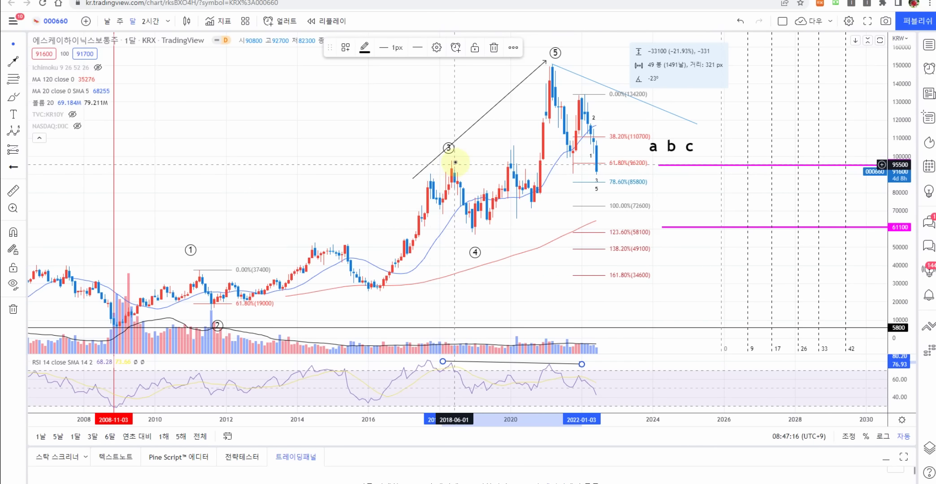
mouse_move(466, 372)
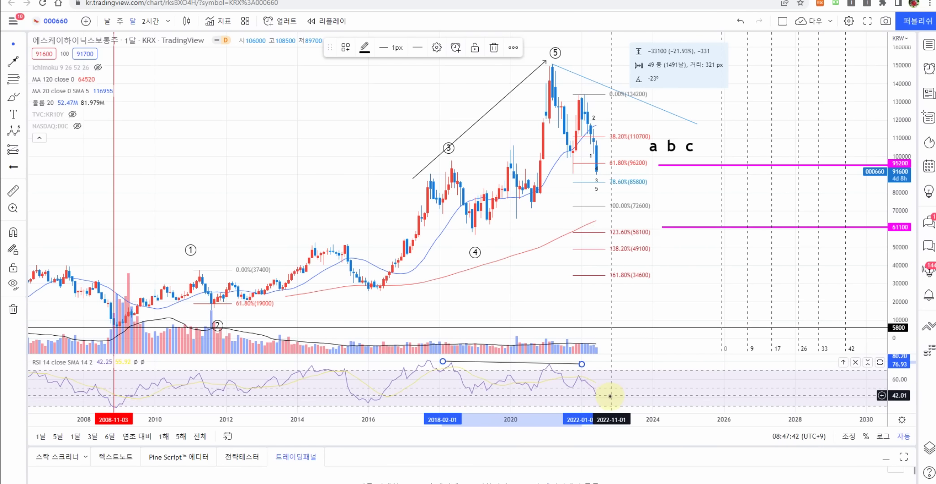
Move the dashed time-zone lines back so the 0 line starts at peak 5 around April 2021, and deselect them
scroll(611, 396, "down", 2)
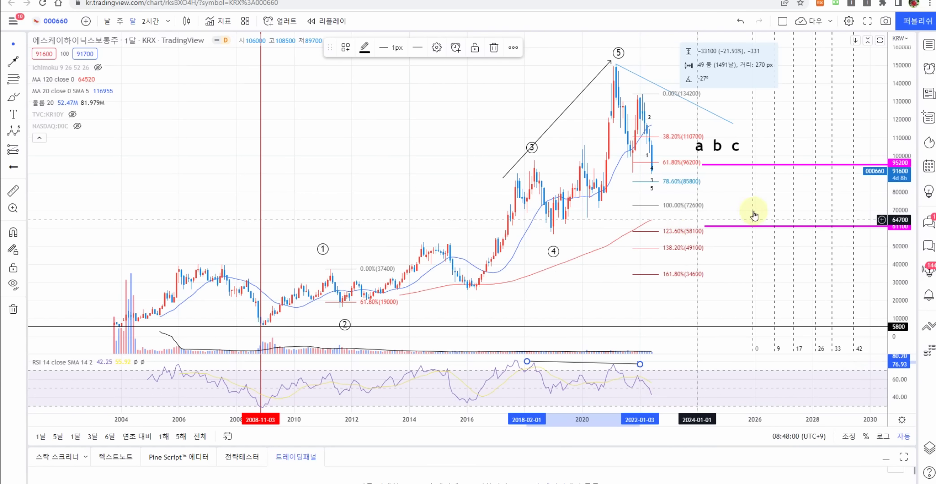
mouse_move(753, 216)
left_mouse_down()
mouse_move(645, 210)
mouse_move(617, 223)
left_mouse_up()
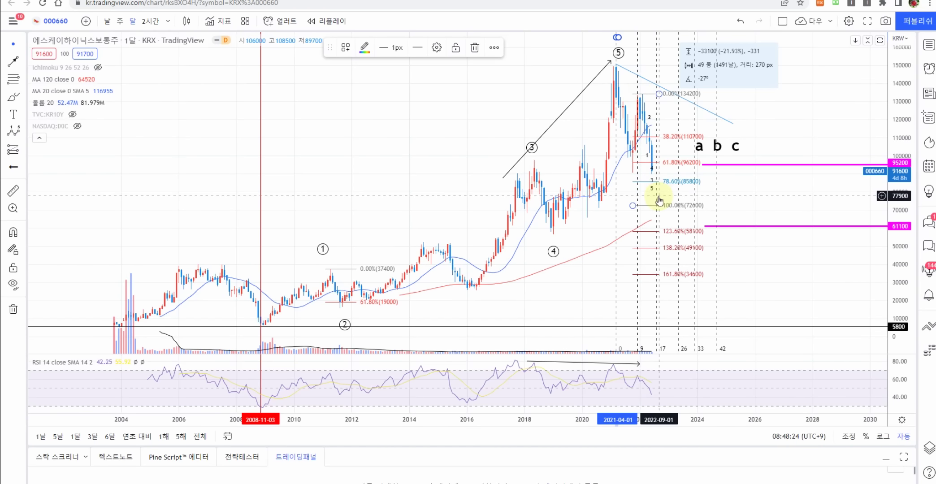
scroll(680, 223, "up", 4)
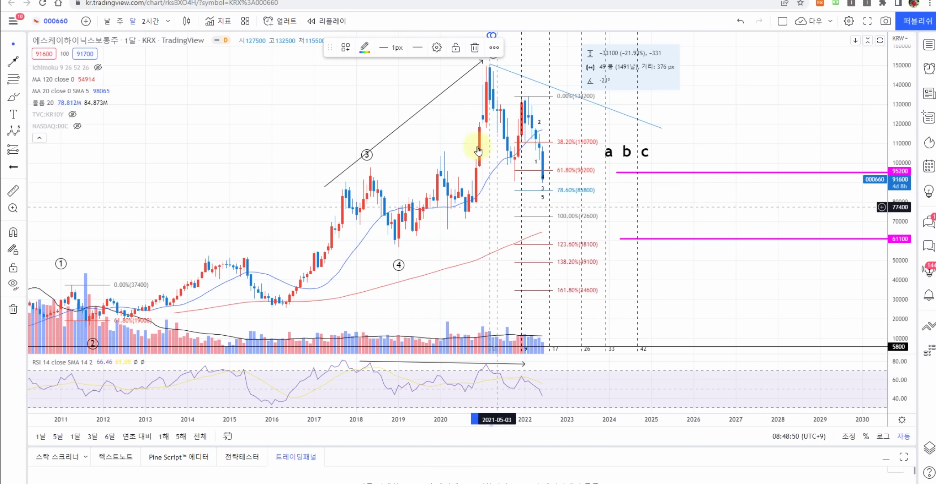
left_click(536, 197)
left_click(442, 133)
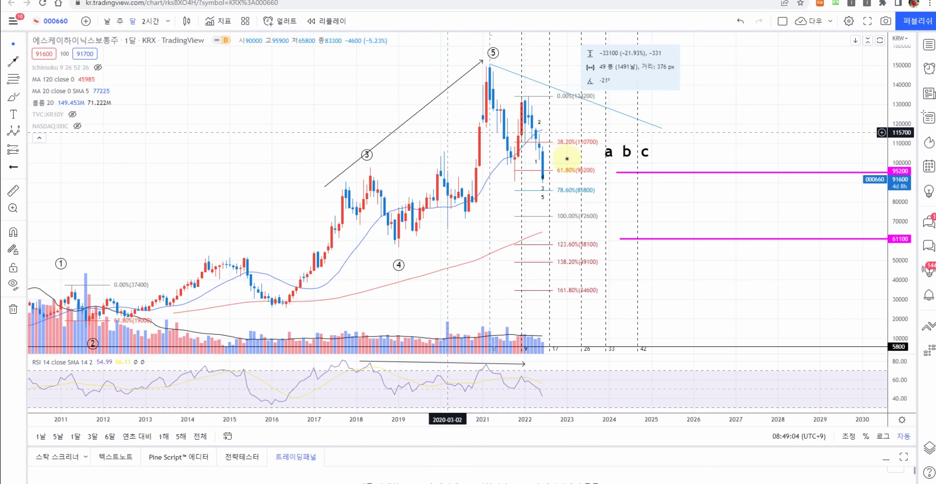
Examine the time-zone lines following peak 5 and the wave count since 2008 on the monthly chart
scroll(457, 138, "up", 2)
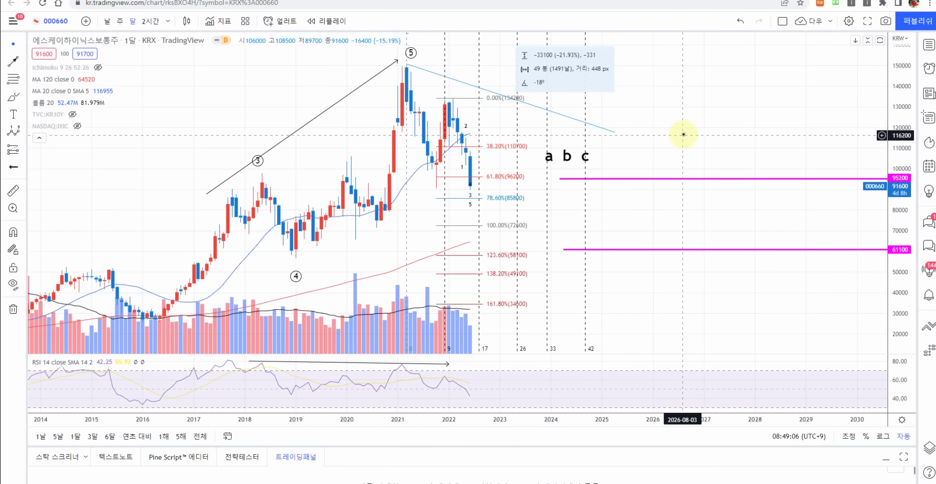
left_click_drag(683, 133, 764, 138)
scroll(823, 133, "down", 1)
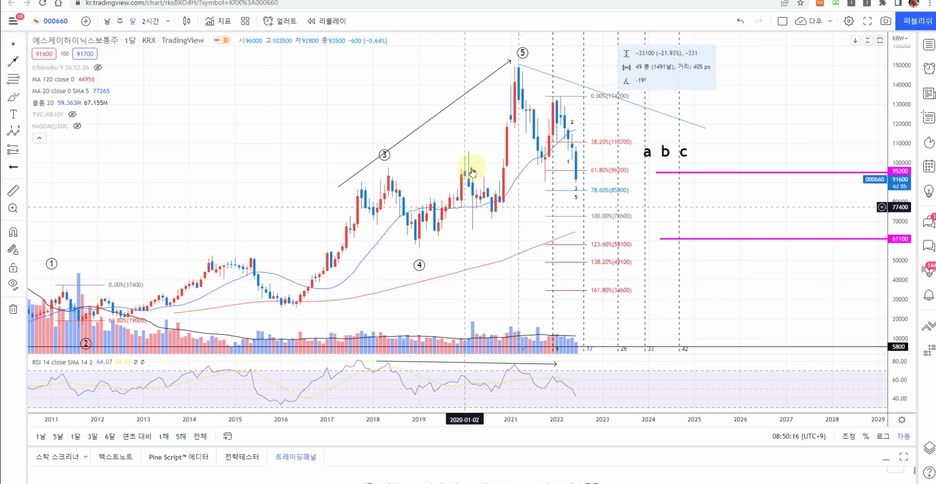
scroll(477, 168, "down", 3)
scroll(479, 166, "down", 2)
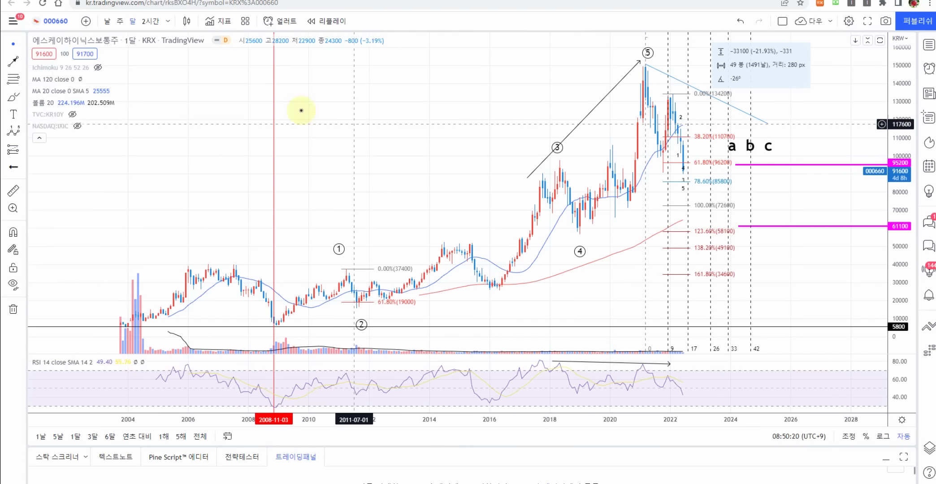
Examine the decline from the early-2022 high and its numbered sub-waves on the weekly and daily intervals
left_click(120, 21)
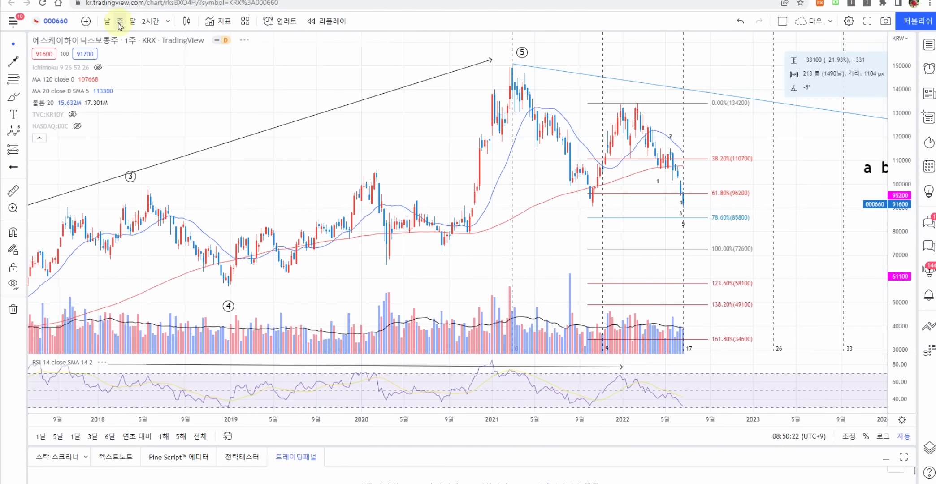
scroll(371, 138, "up", 2)
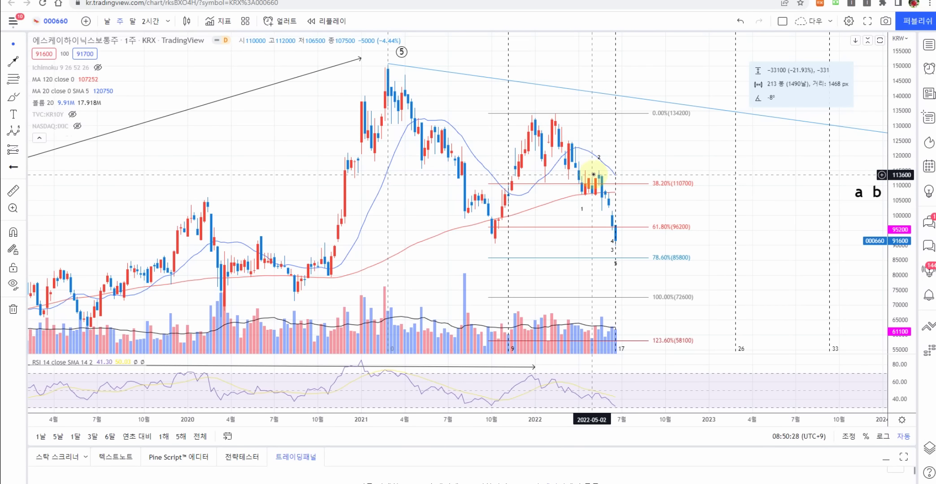
scroll(595, 173, "up", 1)
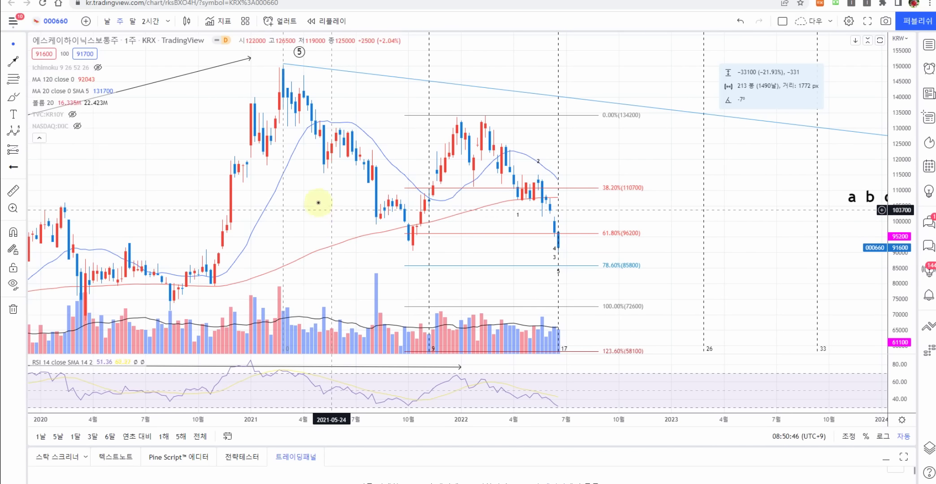
left_click(107, 21)
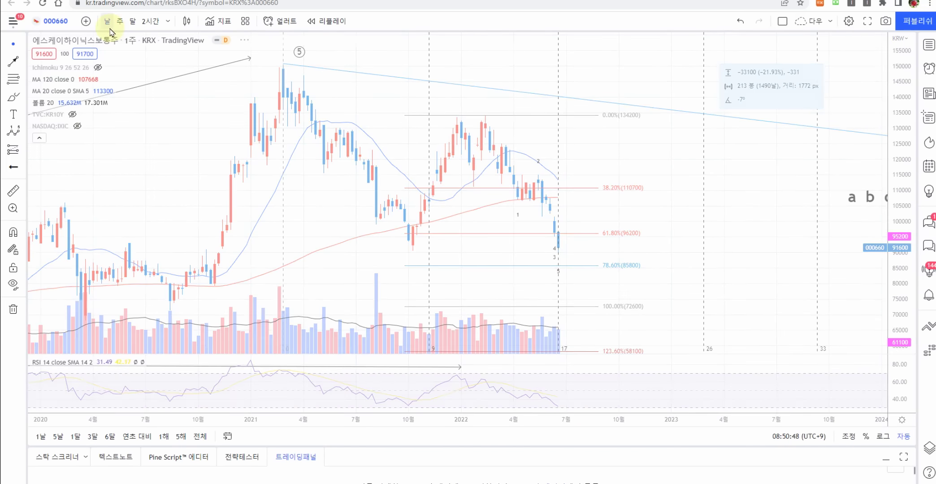
scroll(443, 131, "down", 5)
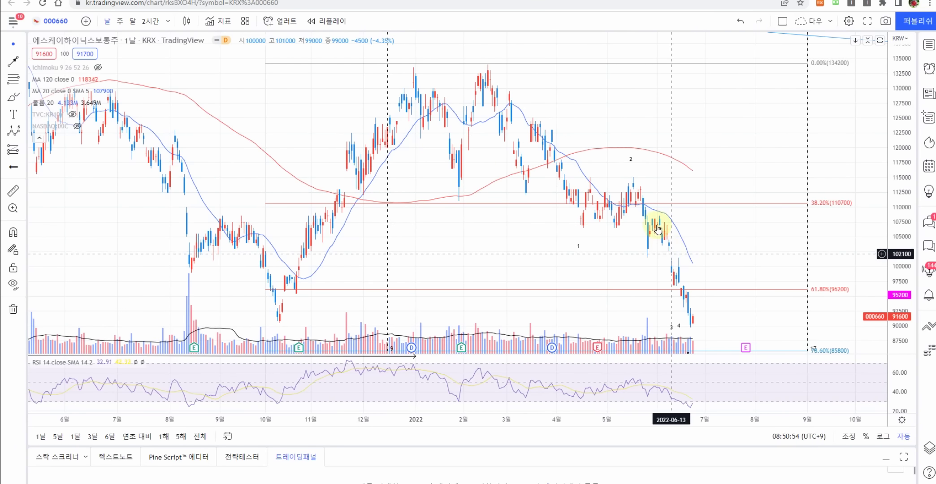
scroll(602, 285, "up", 3)
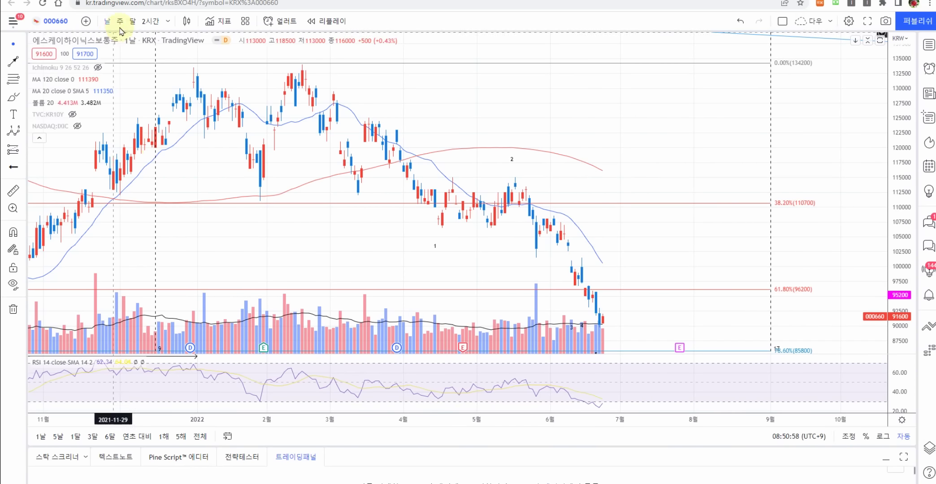
Return to the monthly interval and examine the wave c Fibonacci targets against the time-zone lines and the magenta price lines
left_click(133, 21)
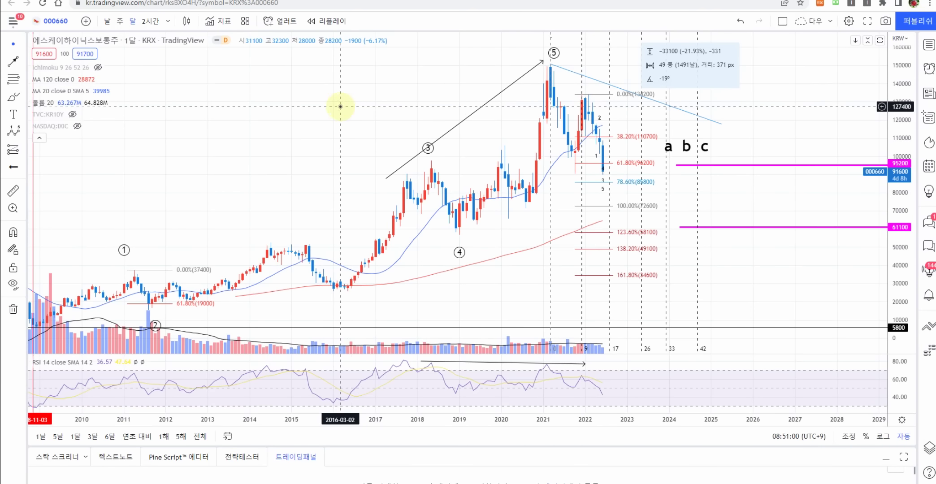
scroll(341, 104, "down", 1)
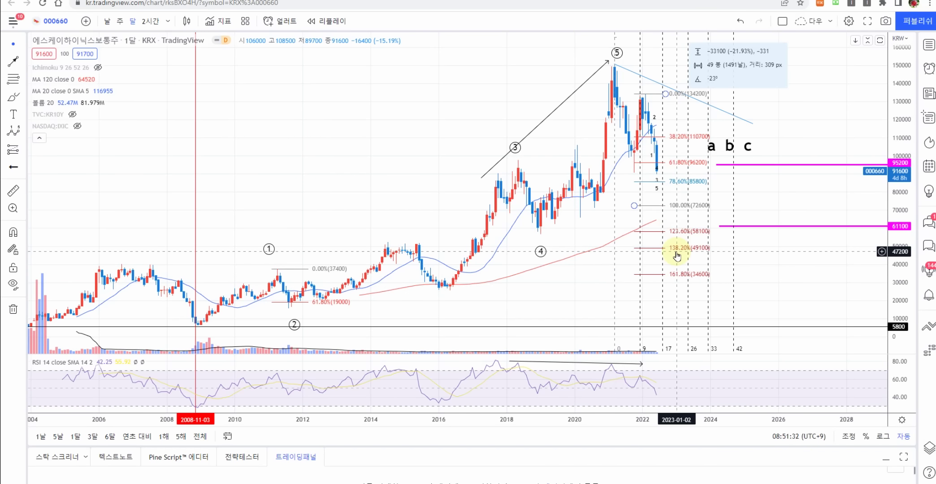
scroll(705, 259, "up", 5)
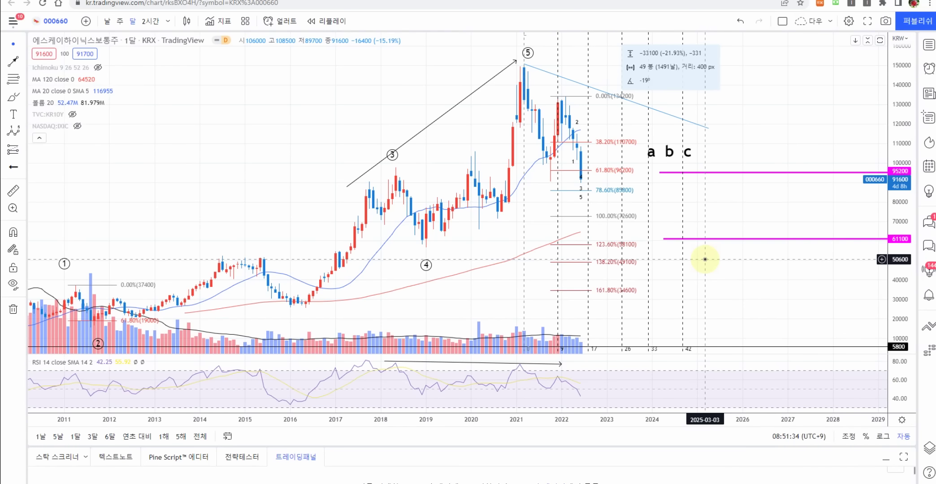
left_click(702, 238)
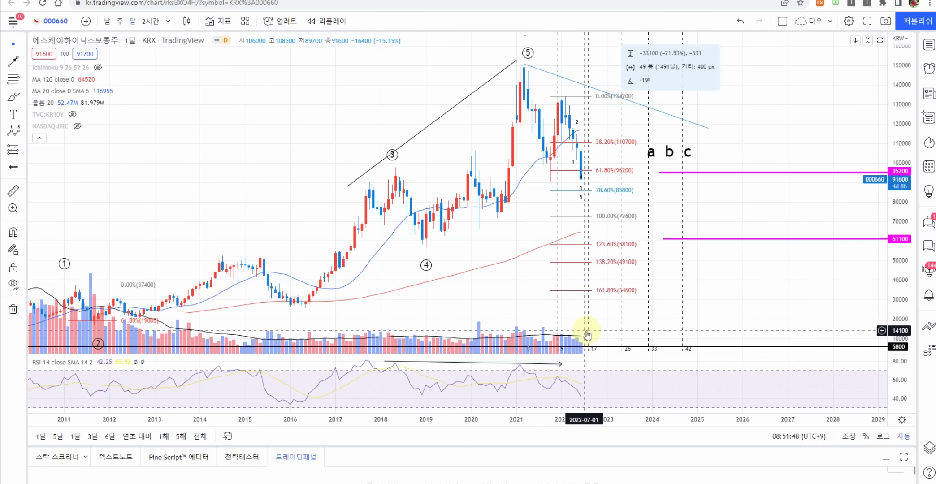
scroll(583, 334, "down", 4)
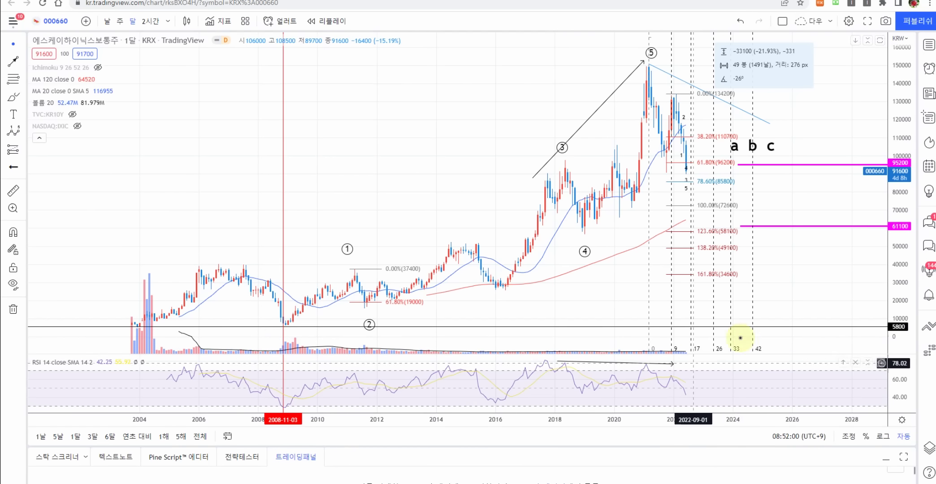
scroll(777, 303, "up", 3)
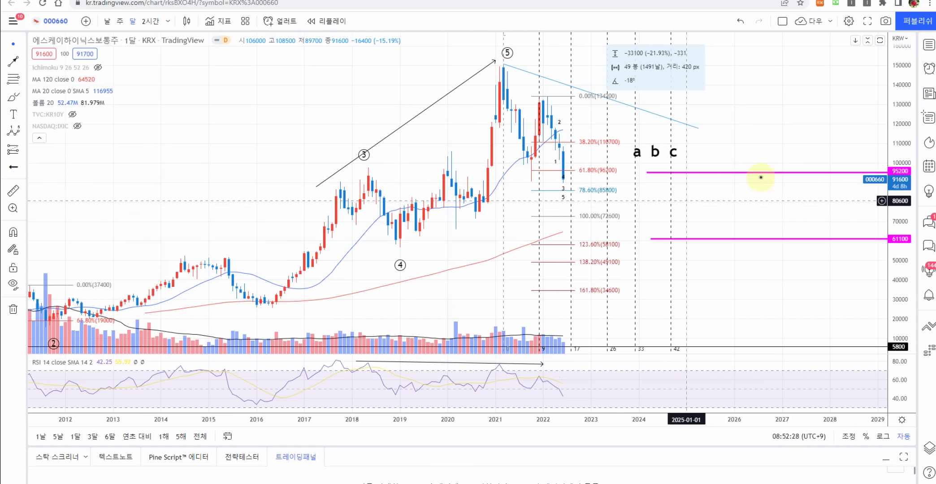
scroll(771, 152, "up", 1)
left_click_drag(762, 149, 735, 155)
scroll(762, 153, "down", 2)
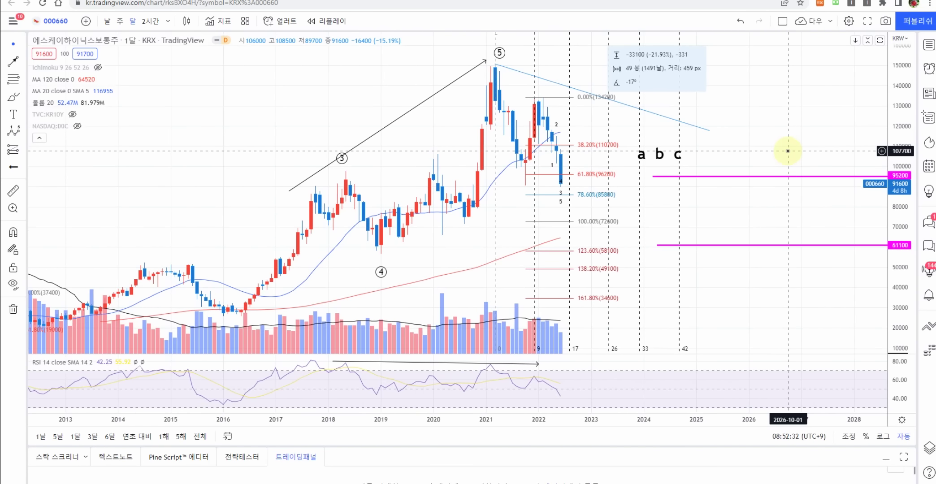
scroll(654, 314, "up", 1)
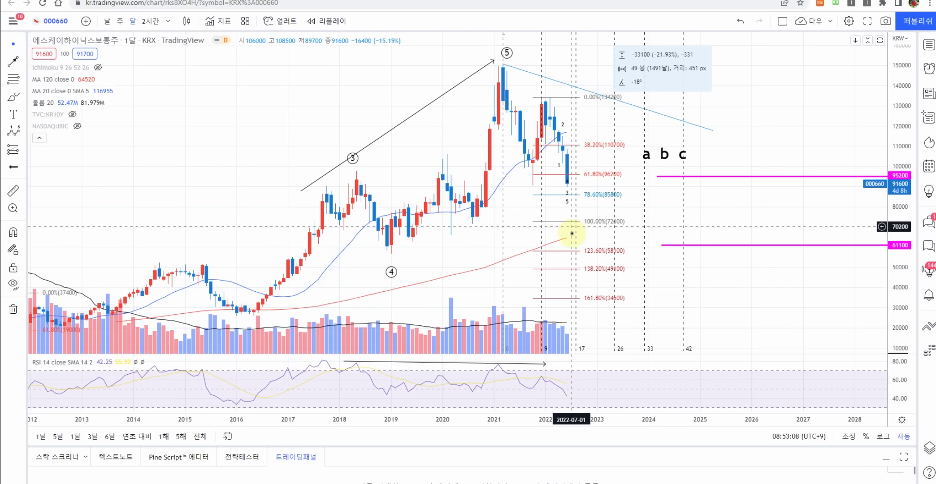
scroll(576, 243, "down", 3)
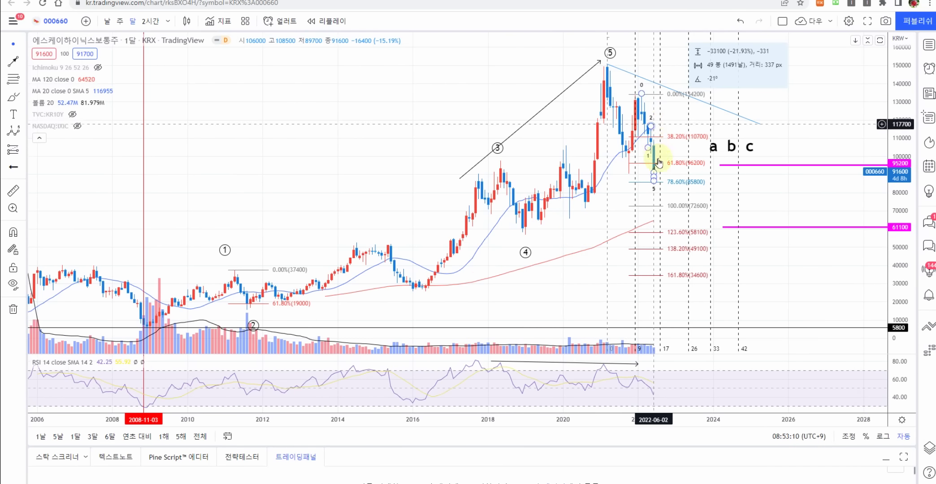
scroll(727, 211, "up", 1)
scroll(727, 211, "up", 1)
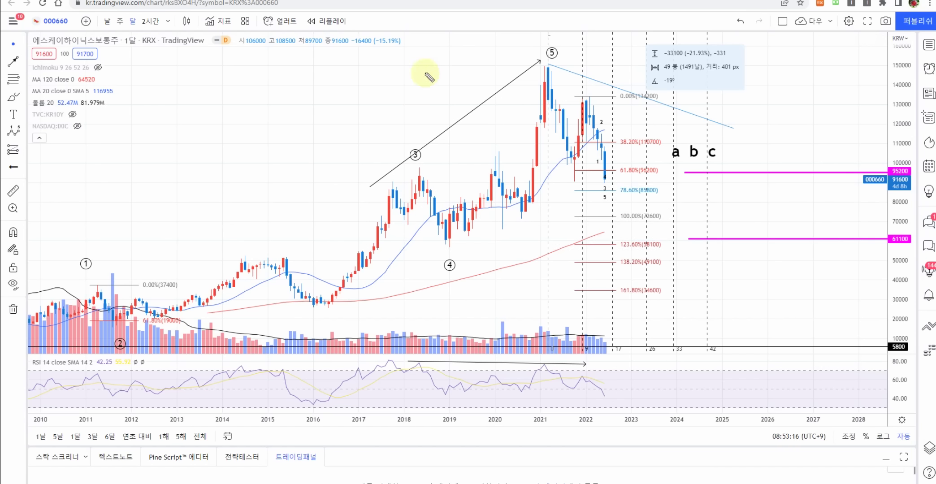
Handwrite "주식 희망" in red over the empty upper area of the monthly chart and circle the word "주식"
mouse_move(285, 69)
left_mouse_down()
mouse_move(304, 72)
mouse_move(289, 86)
mouse_move(312, 88)
mouse_move(299, 121)
left_mouse_up()
left_click(283, 96)
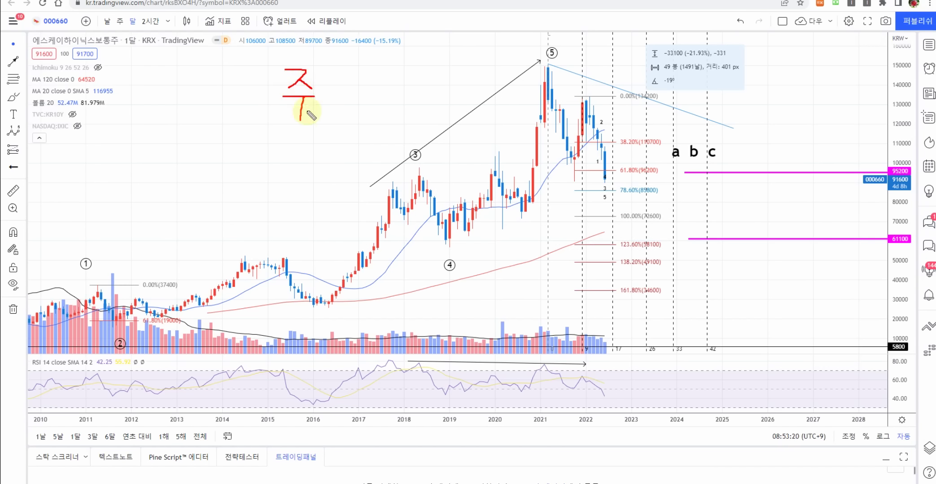
mouse_move(328, 74)
left_mouse_down()
mouse_move(320, 95)
mouse_move(337, 105)
mouse_move(344, 125)
left_mouse_up()
left_click(343, 127)
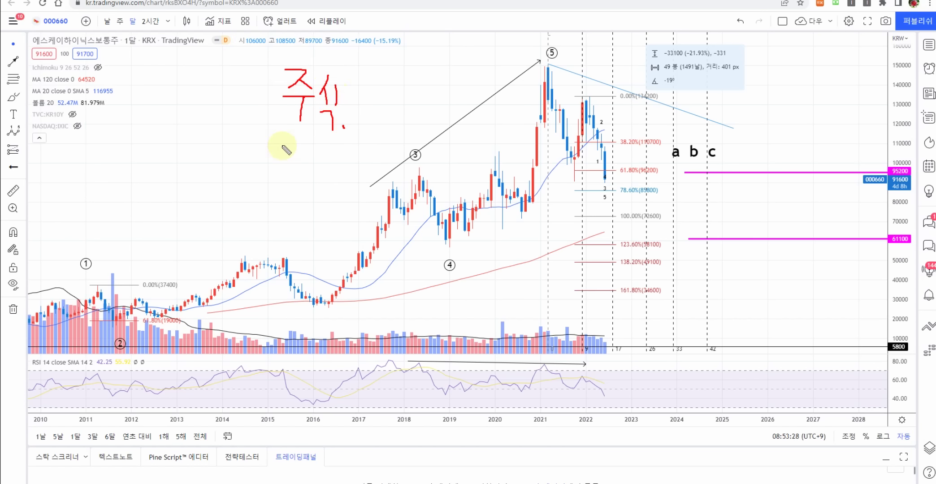
mouse_move(341, 131)
left_mouse_down()
mouse_move(272, 112)
mouse_move(293, 59)
mouse_move(356, 78)
mouse_move(341, 127)
left_mouse_up()
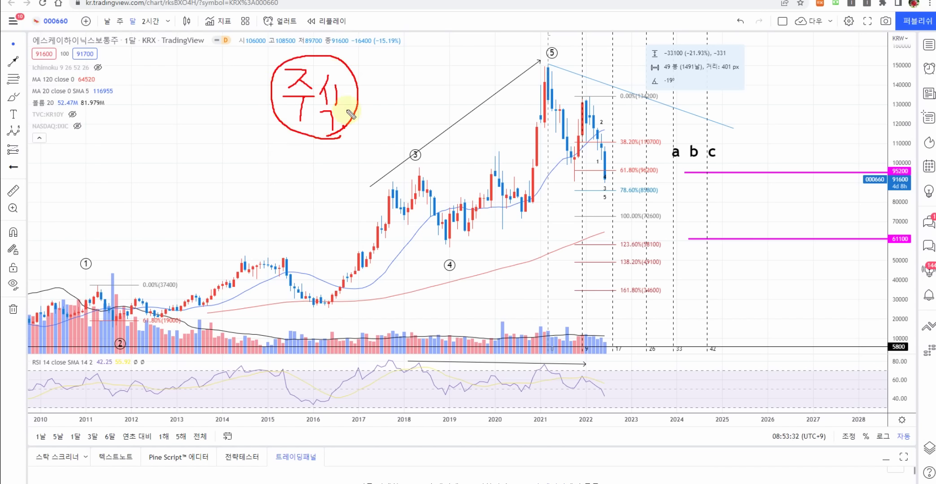
mouse_move(381, 66)
left_mouse_down()
mouse_move(390, 83)
mouse_move(375, 103)
mouse_move(392, 94)
mouse_move(402, 118)
left_mouse_up()
mouse_move(406, 84)
left_mouse_down()
mouse_move(407, 108)
mouse_move(440, 100)
mouse_move(420, 120)
mouse_move(429, 116)
left_mouse_up()
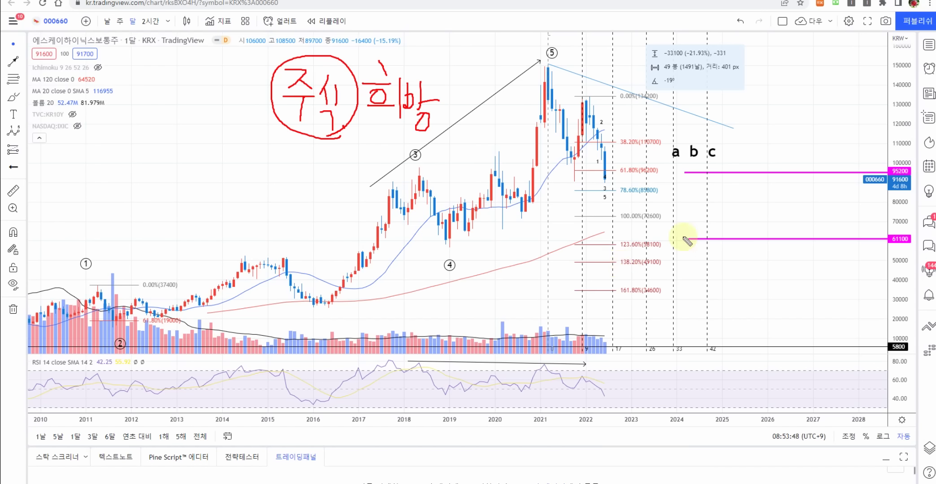
Mark the 61100 level in red, circle the 123.60%, 138.20% and 161.80% Fibonacci targets, and clear all pen annotations
left_click_drag(616, 238, 710, 244)
mouse_move(632, 252)
left_mouse_down()
mouse_move(653, 255)
mouse_move(651, 273)
left_mouse_up()
left_click(623, 299)
mouse_move(644, 305)
left_mouse_down()
mouse_move(655, 319)
mouse_move(622, 250)
mouse_move(668, 300)
mouse_move(652, 319)
left_mouse_up()
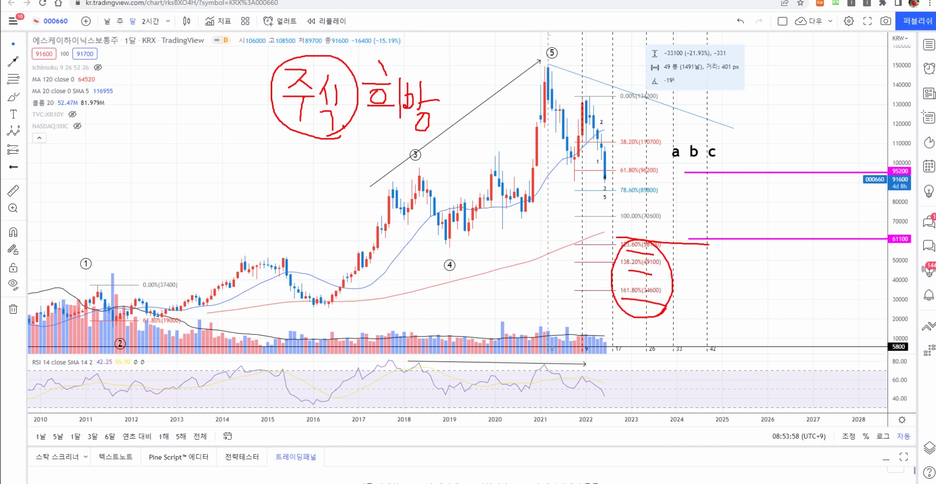
key("Escape")
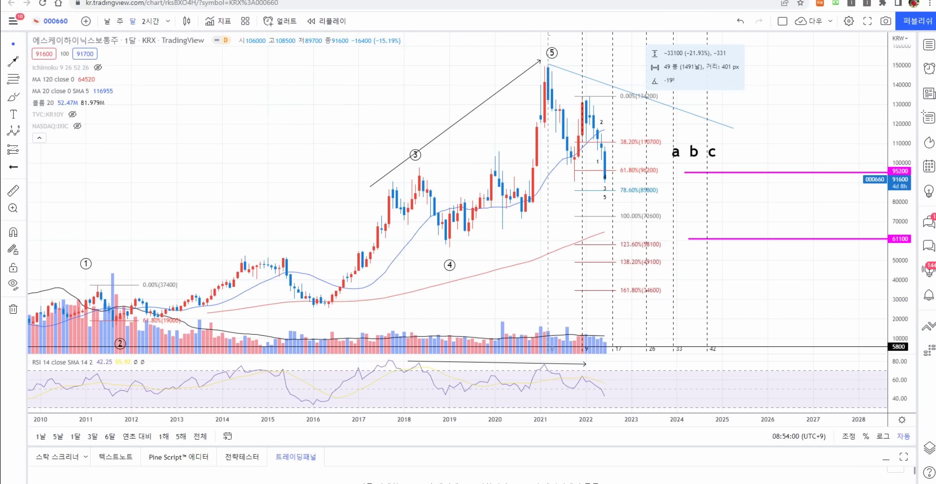
Examine the monthly wave count from the November 2008 low up to peak 5
scroll(629, 253, "down", 3)
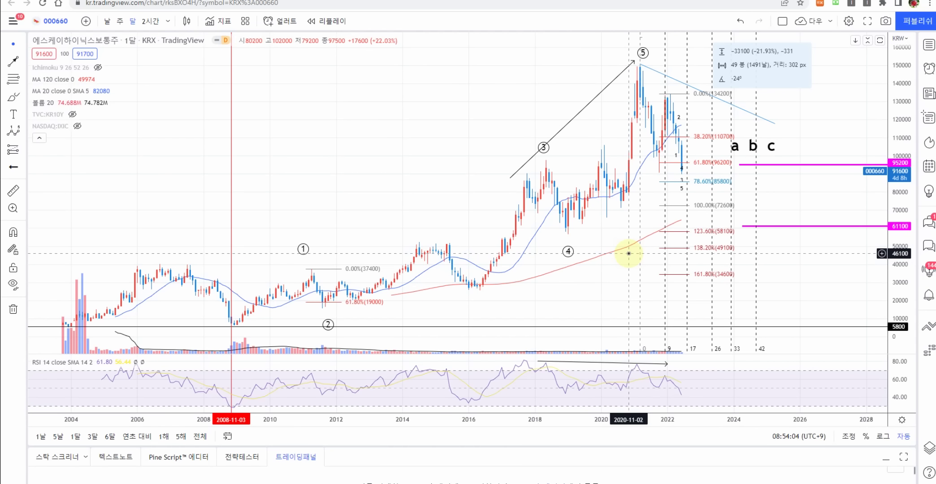
left_click(234, 333)
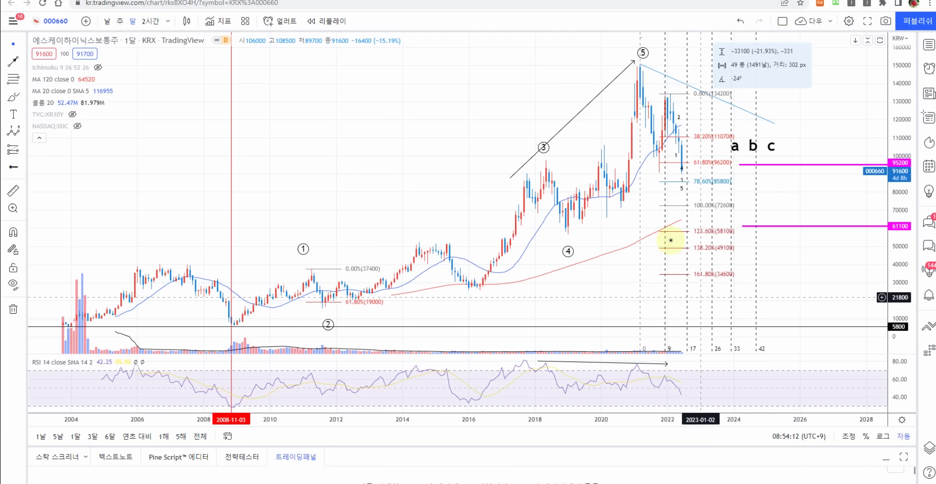
scroll(800, 205, "up", 3)
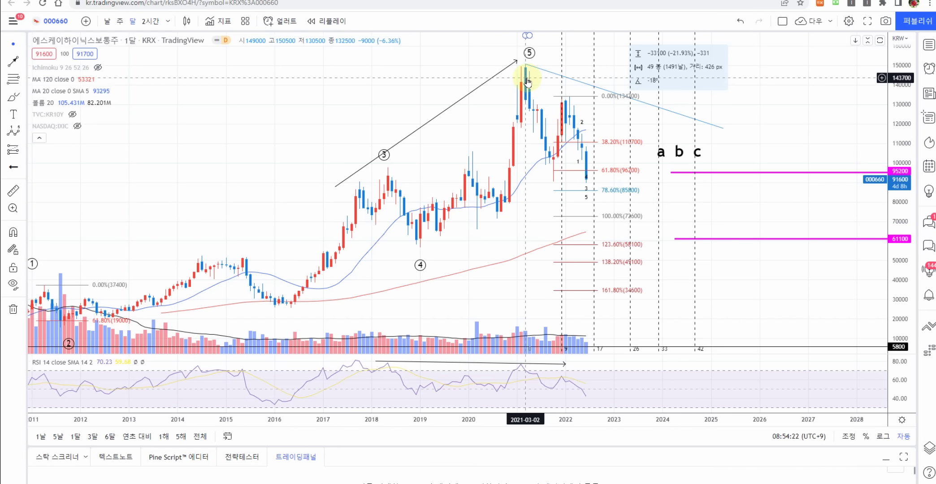
Examine the decline from peak 5 and its numbered sub-waves against the Fibonacci levels on the weekly interval
left_click(119, 22)
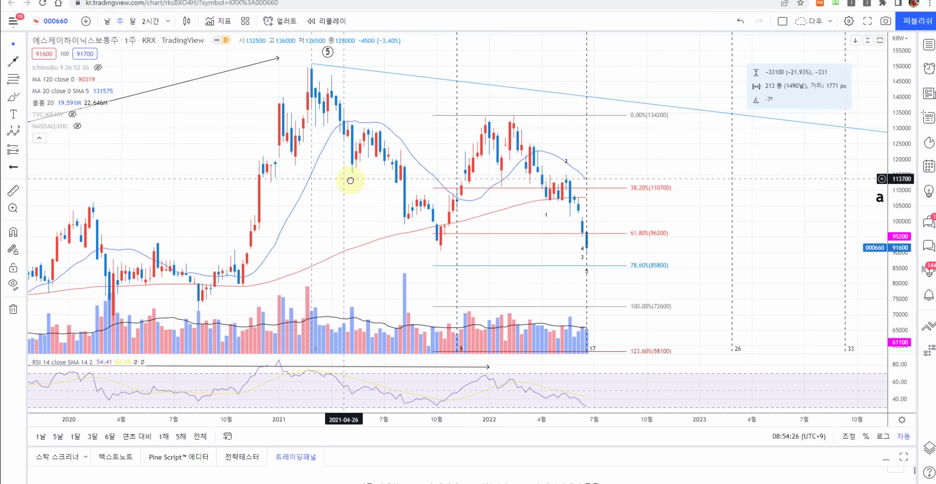
left_click_drag(351, 180, 547, 130)
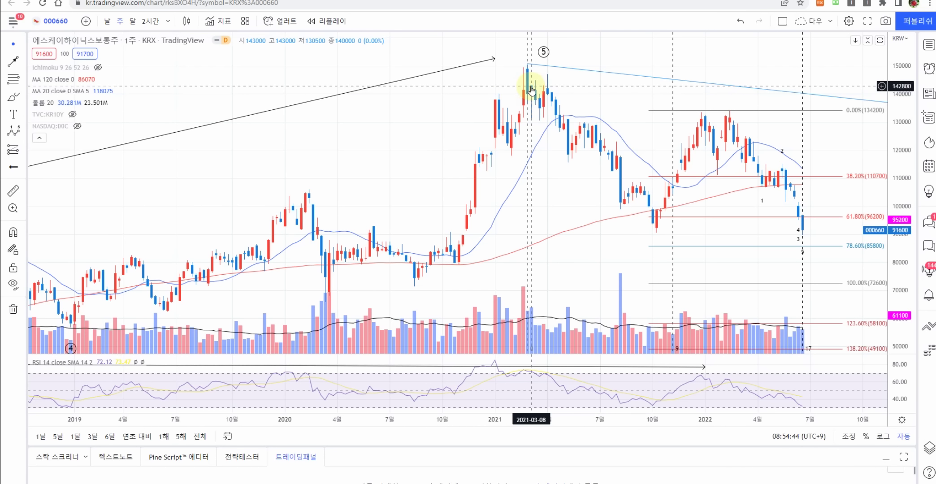
scroll(447, 117, "down", 2)
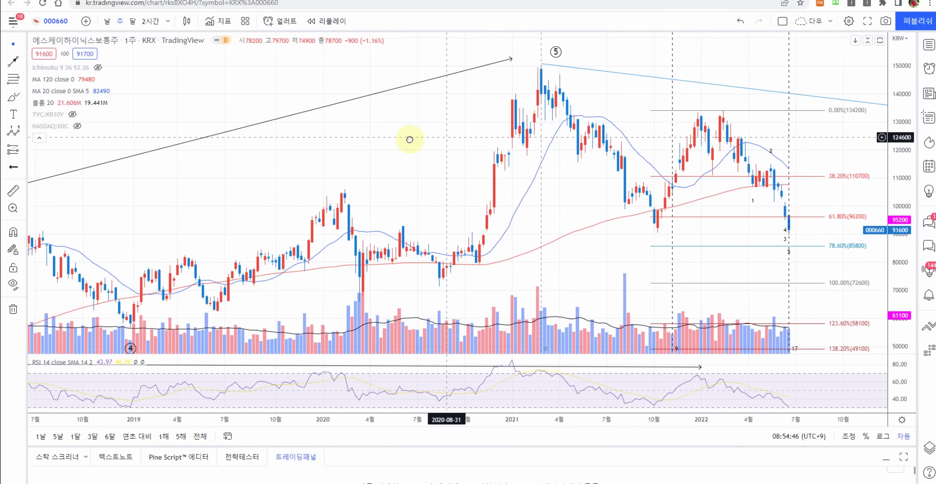
left_click_drag(409, 139, 395, 140)
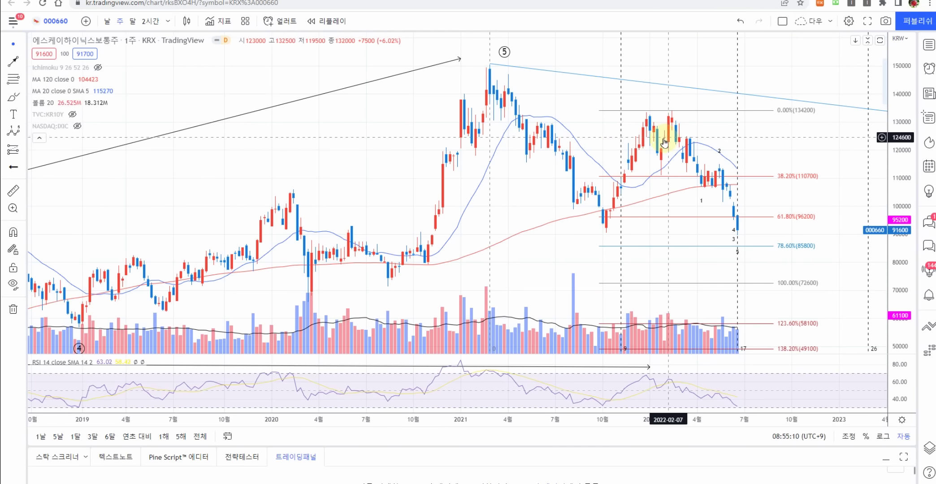
scroll(571, 179, "up", 2)
left_click_drag(571, 179, 501, 184)
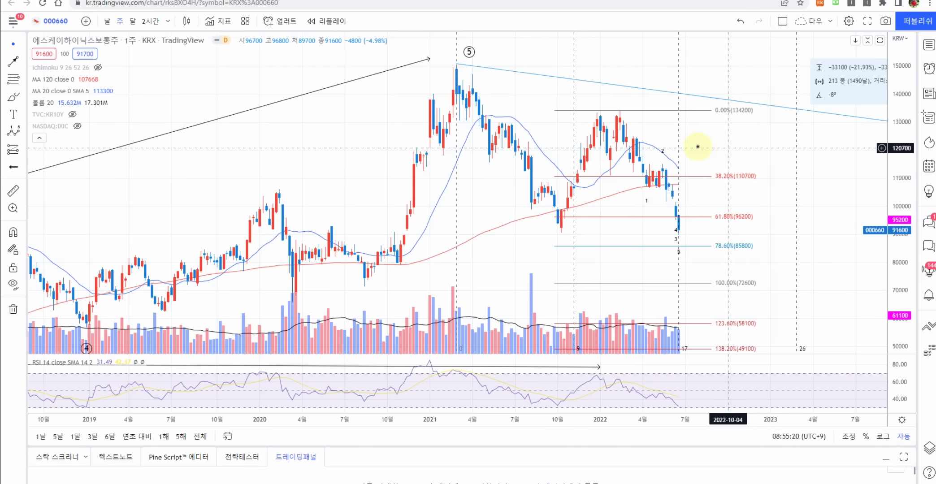
Return to the monthly interval and review the full wave count with the a-b-c labels, time zones and magenta price lines
left_click(134, 21)
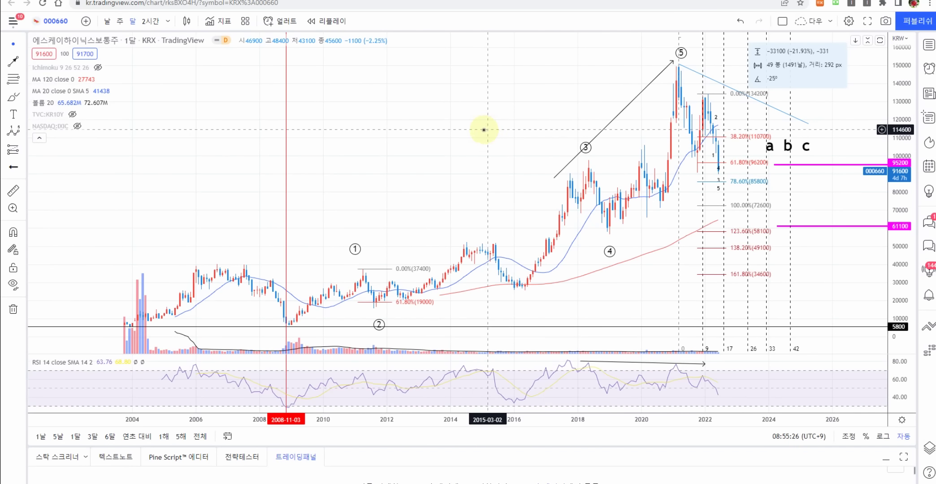
left_click_drag(483, 130, 449, 136)
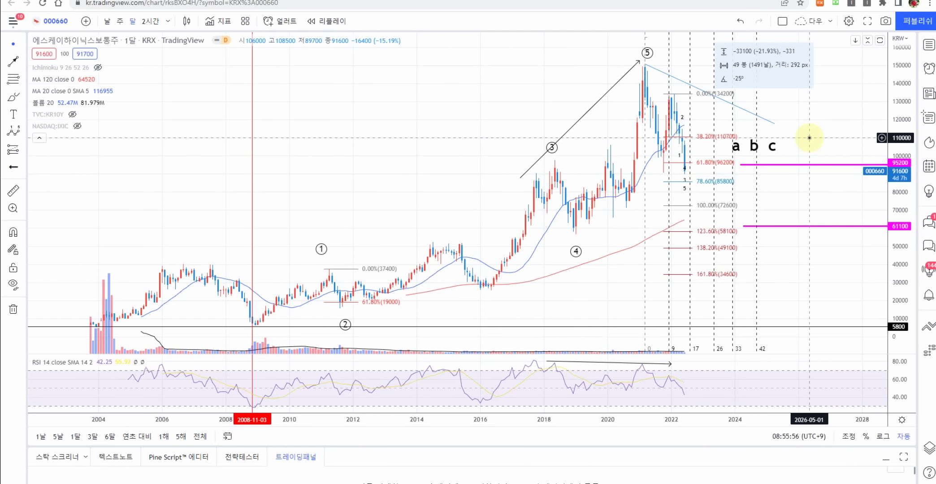
scroll(809, 138, "up", 2)
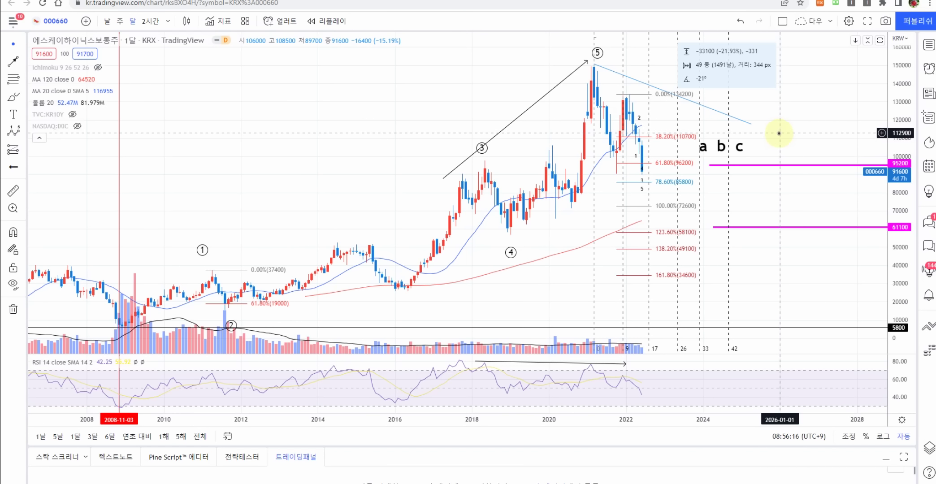
scroll(781, 127, "down", 2)
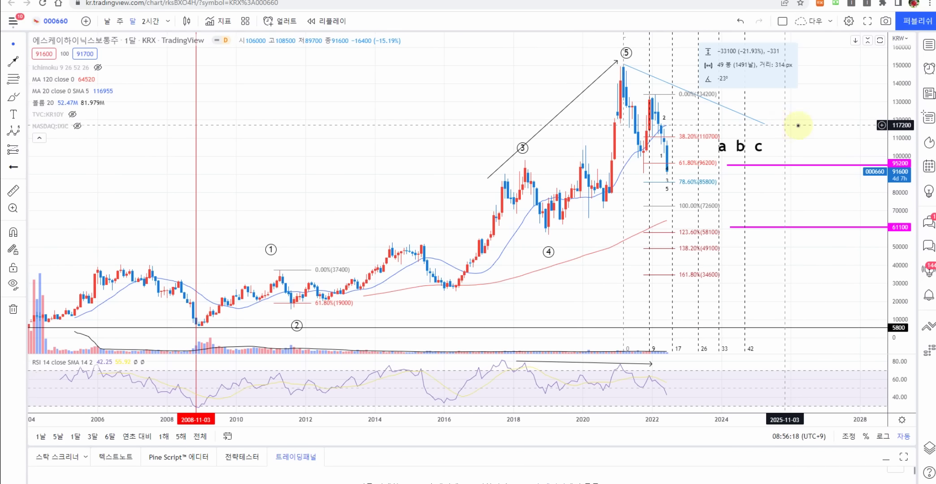
left_click_drag(776, 131, 750, 131)
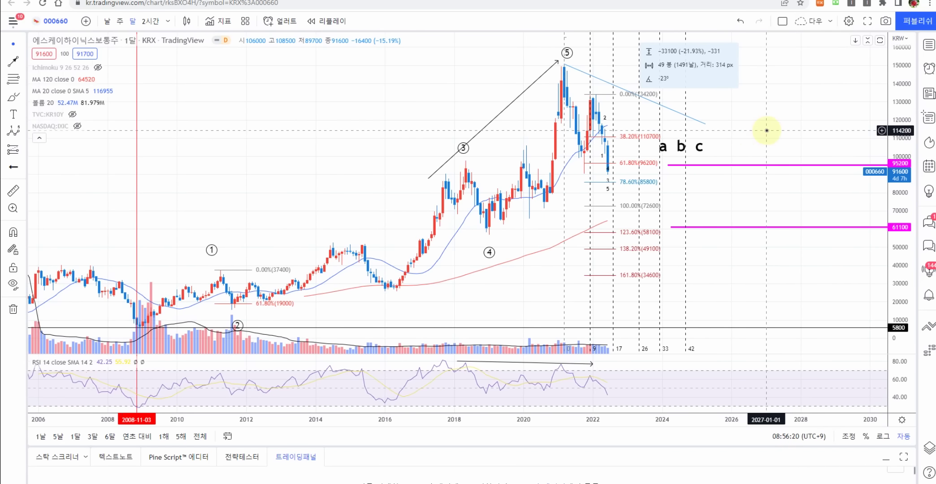